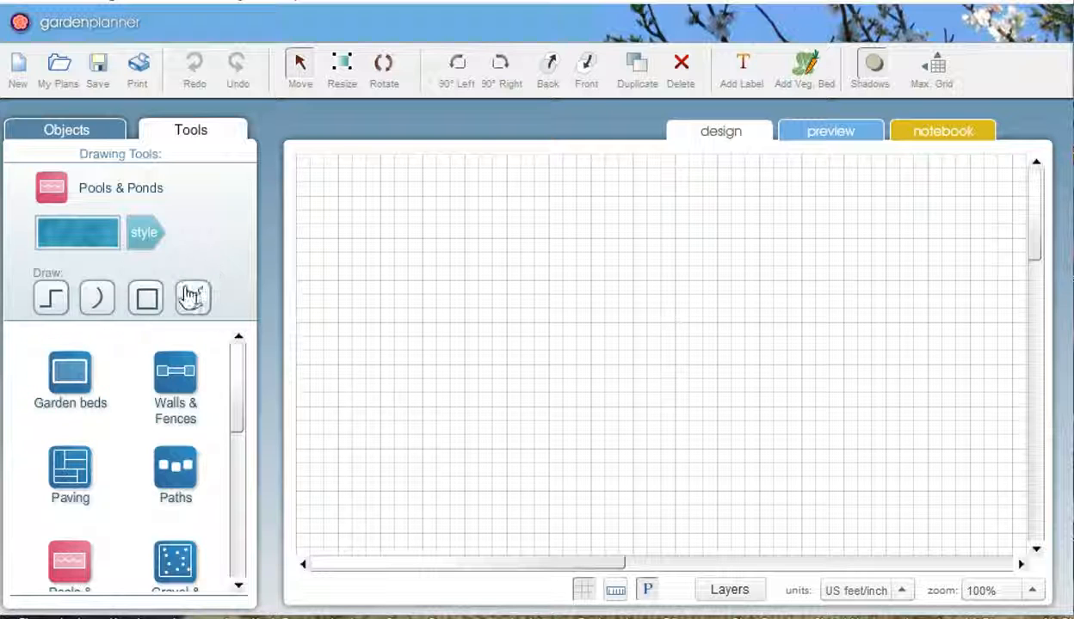
Draw a rectangular pool about 12 ft 9 in wide and 14 ft 10 in long on the empty grid
click(146, 299)
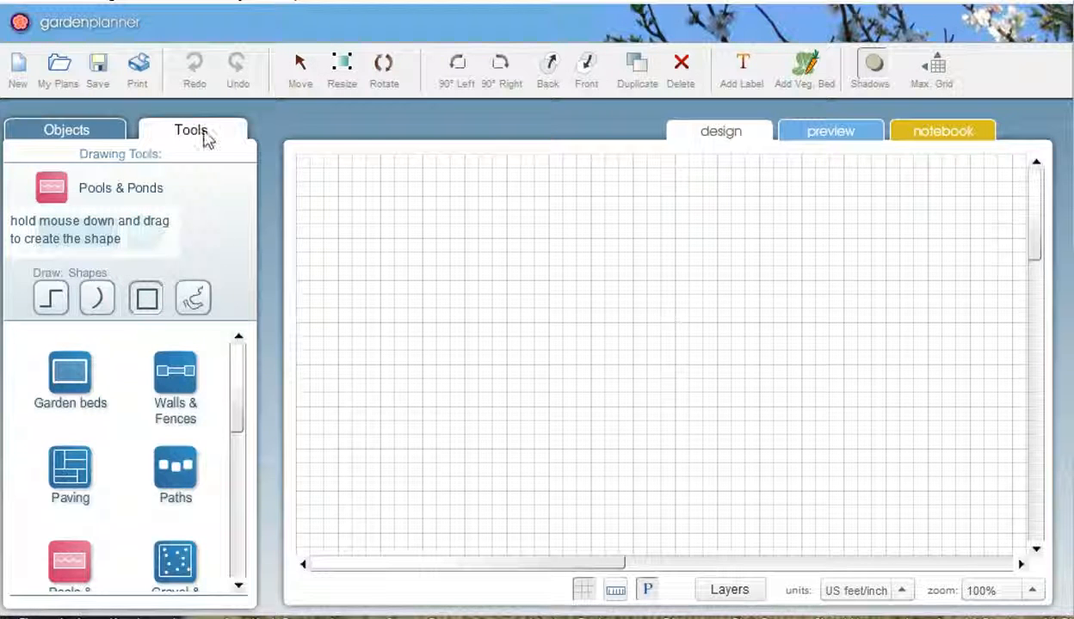
mouse_move(525, 292)
mouse_down()
mouse_move(532, 417)
mouse_move(613, 396)
mouse_up()
Draw a round pond in the borderless mottled green water style beside the pool, and shift it slightly towards the pool
mouse_move(157, 305)
click(146, 241)
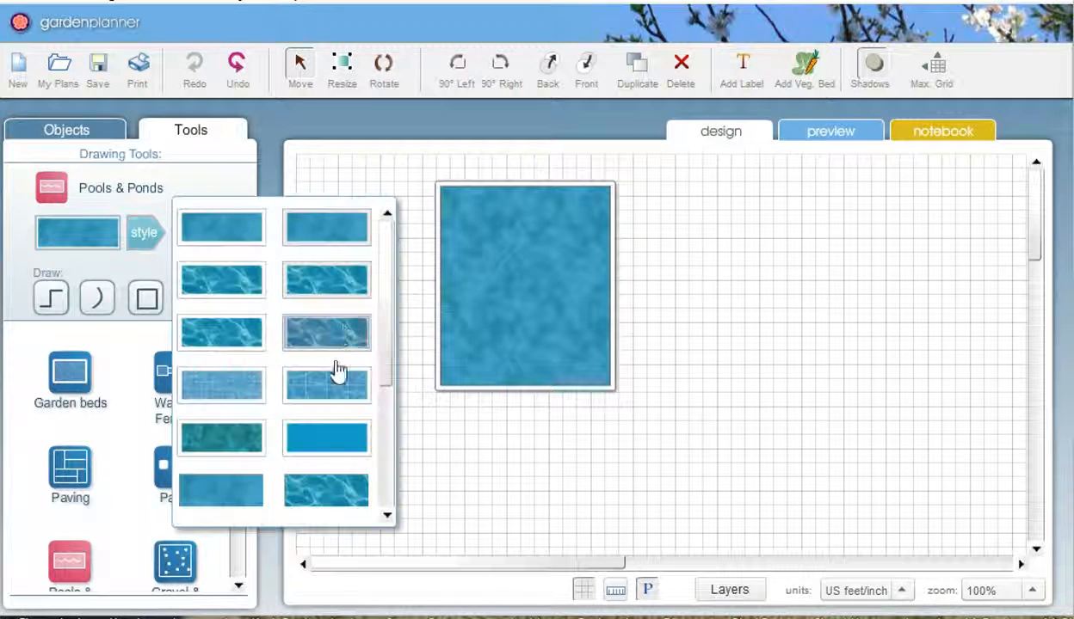
scroll(389, 453, down, 3)
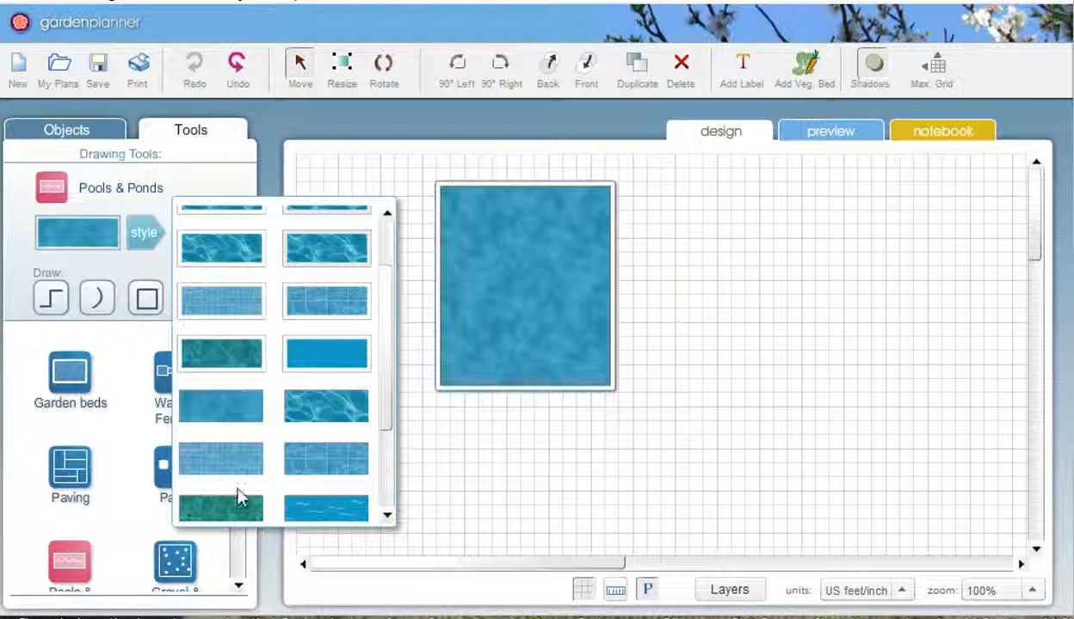
click(229, 515)
mouse_move(140, 310)
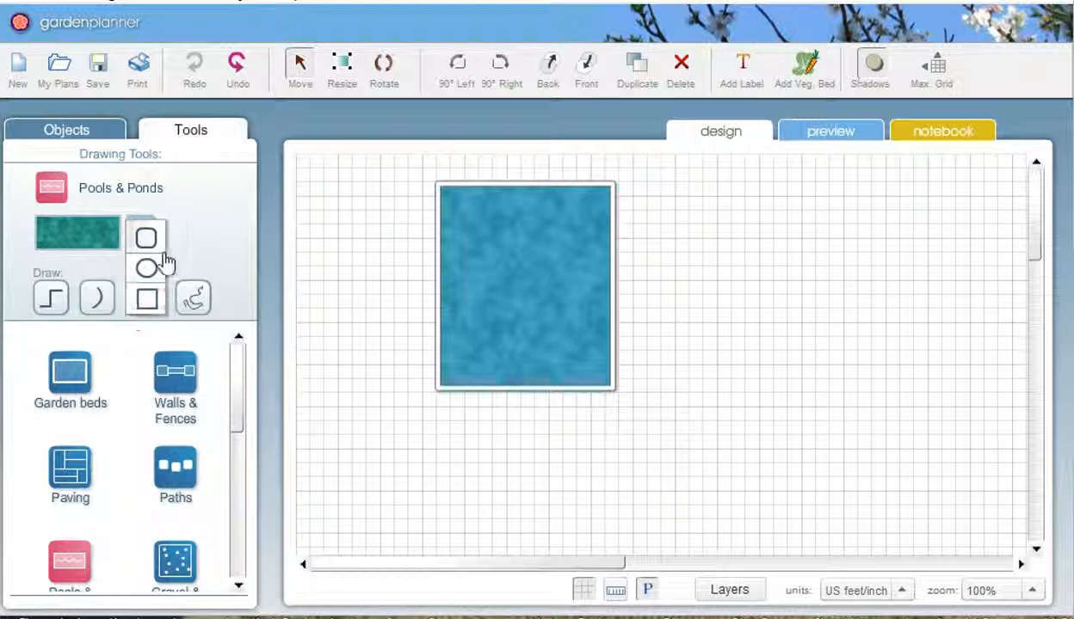
click(145, 272)
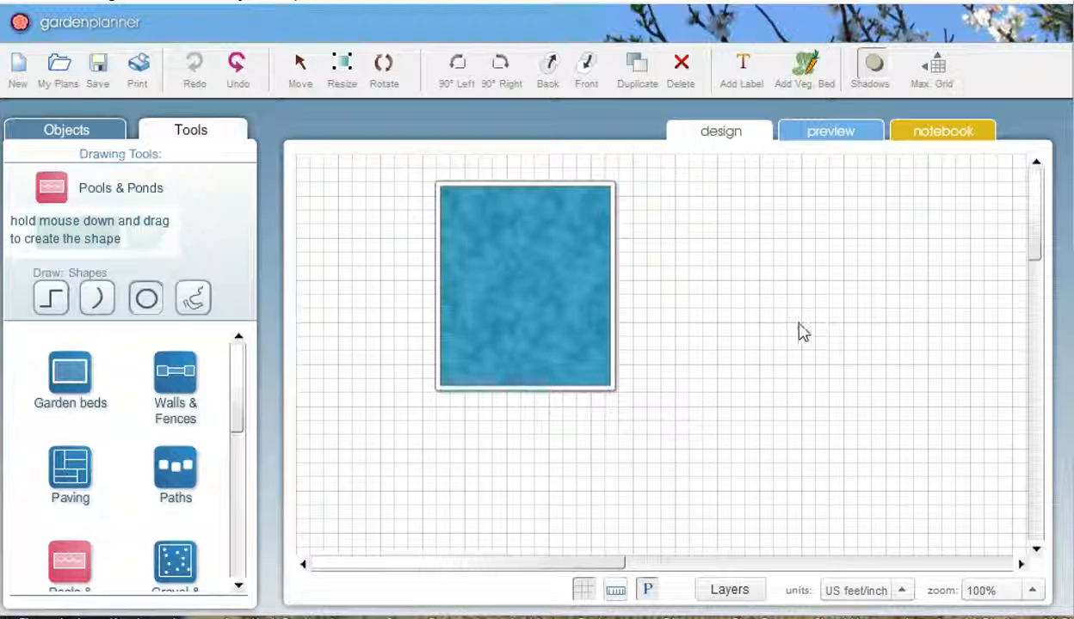
drag(820, 351, 889, 417)
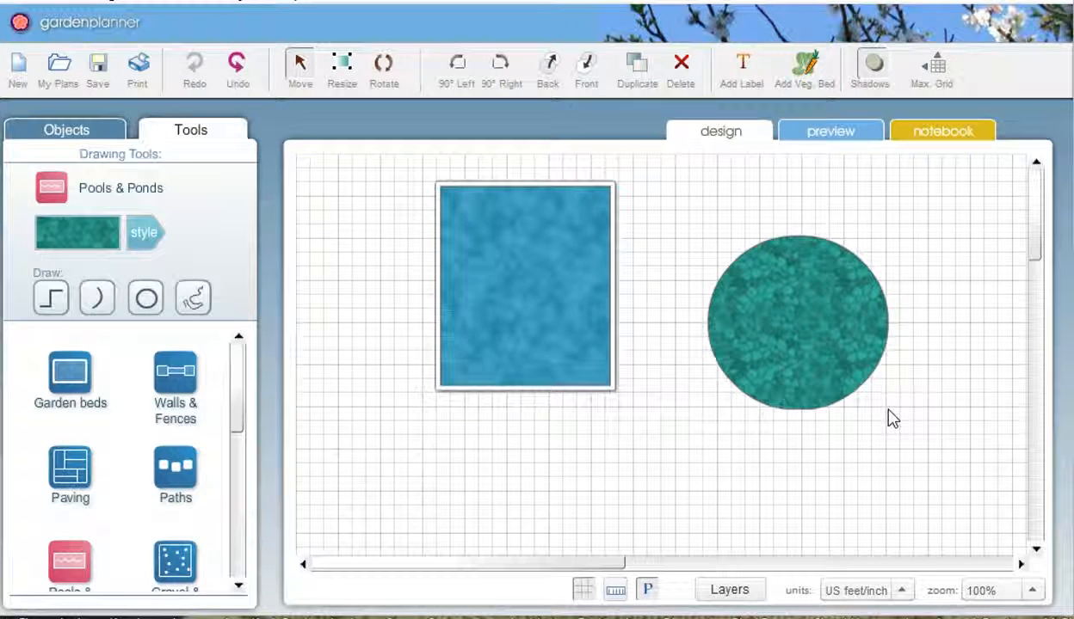
drag(817, 330, 778, 343)
Change the rectangular pool's style to the blue water with large square tiles and a white border
click(576, 295)
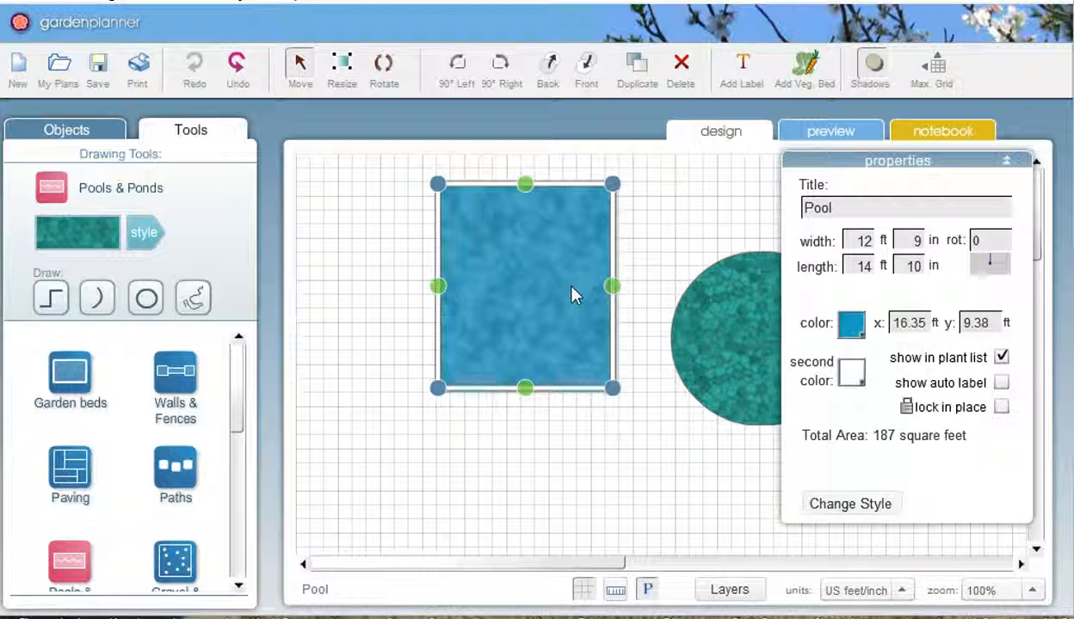
click(833, 503)
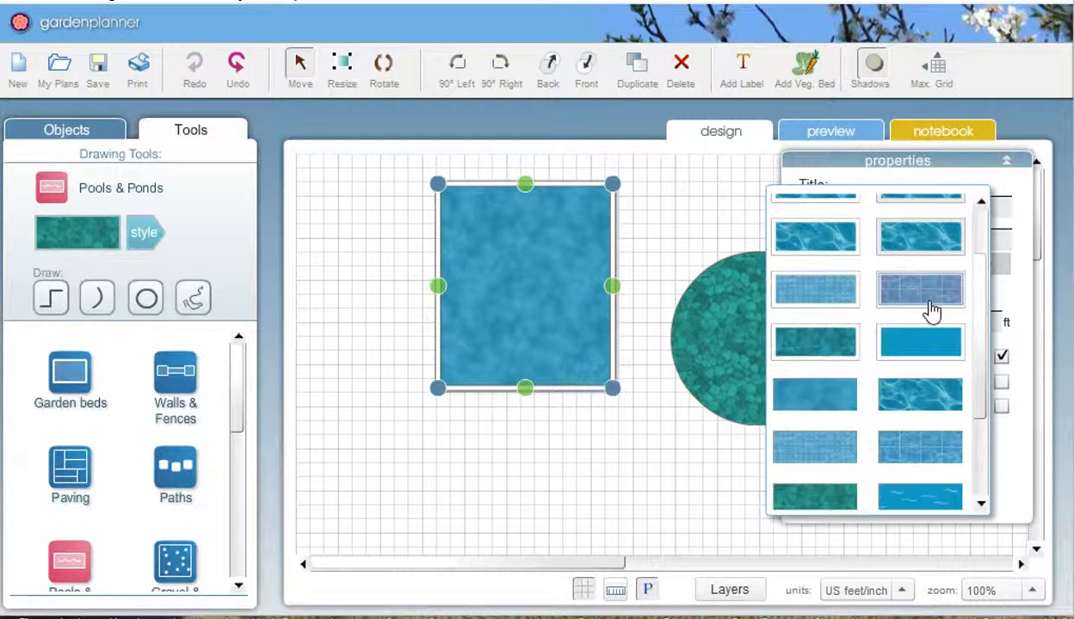
click(930, 309)
click(591, 476)
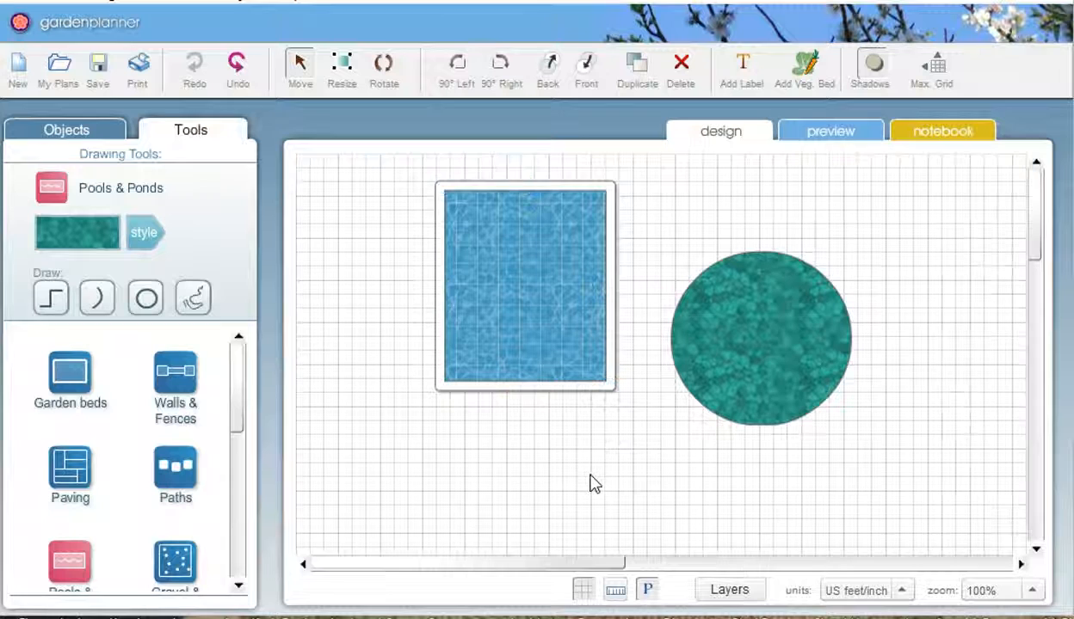
Curve the lower edge of the tiled pool outward into a rounded end
click(534, 389)
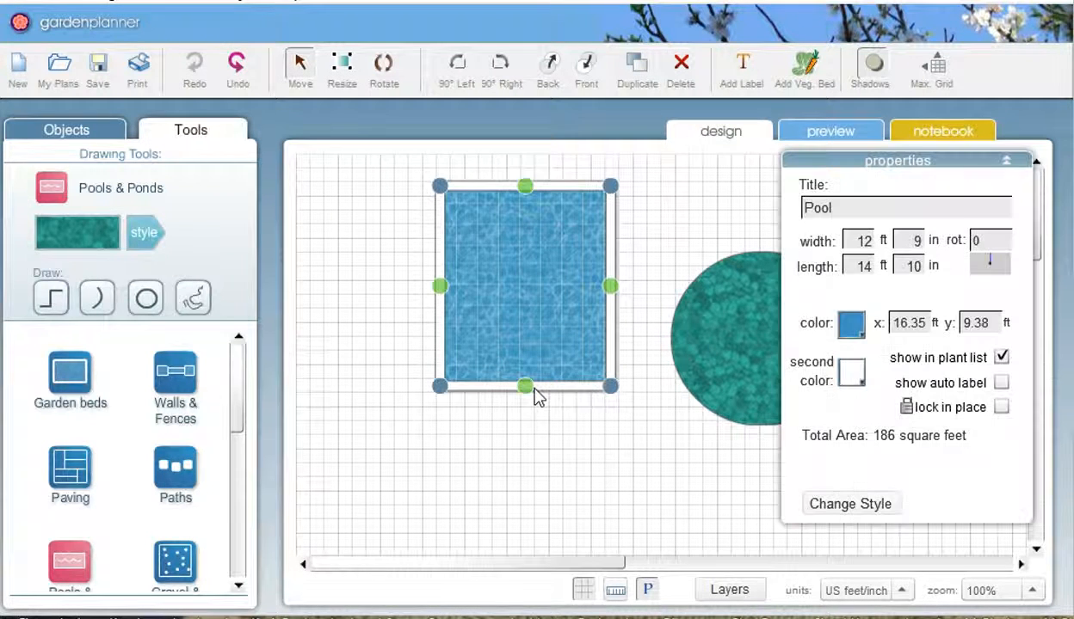
drag(532, 392, 534, 444)
click(662, 486)
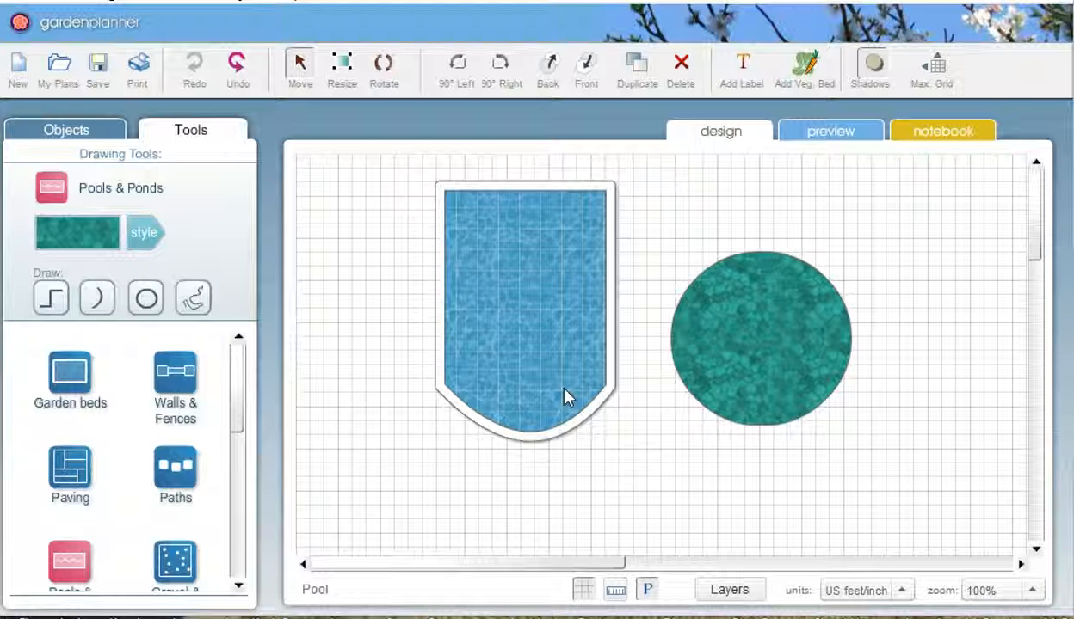
Open the saved plan "garden with stream" and bring the whole garden into view
click(60, 82)
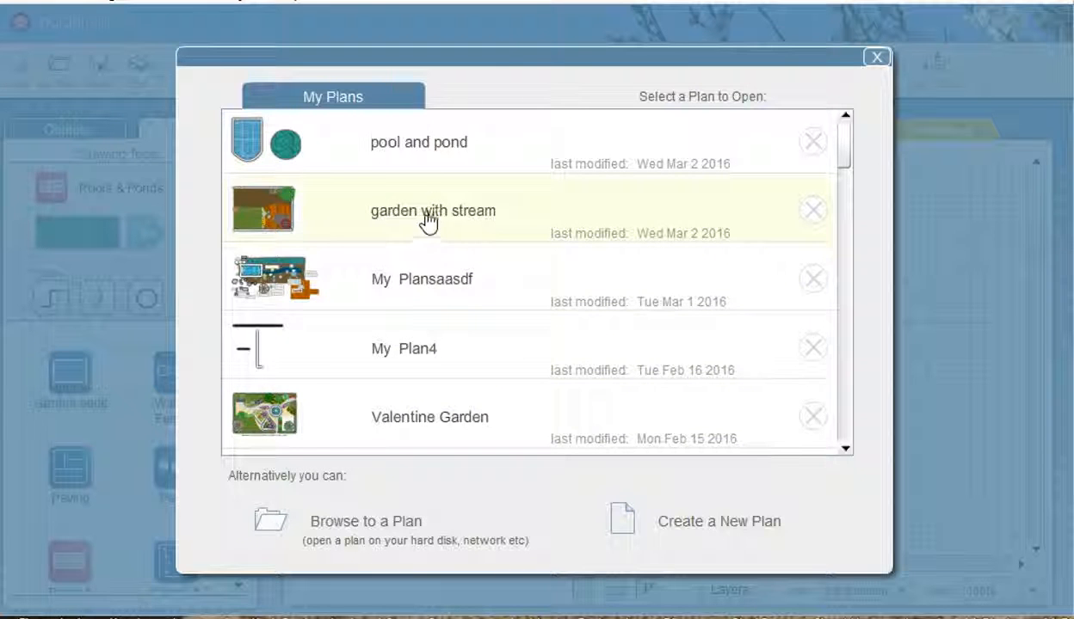
click(430, 219)
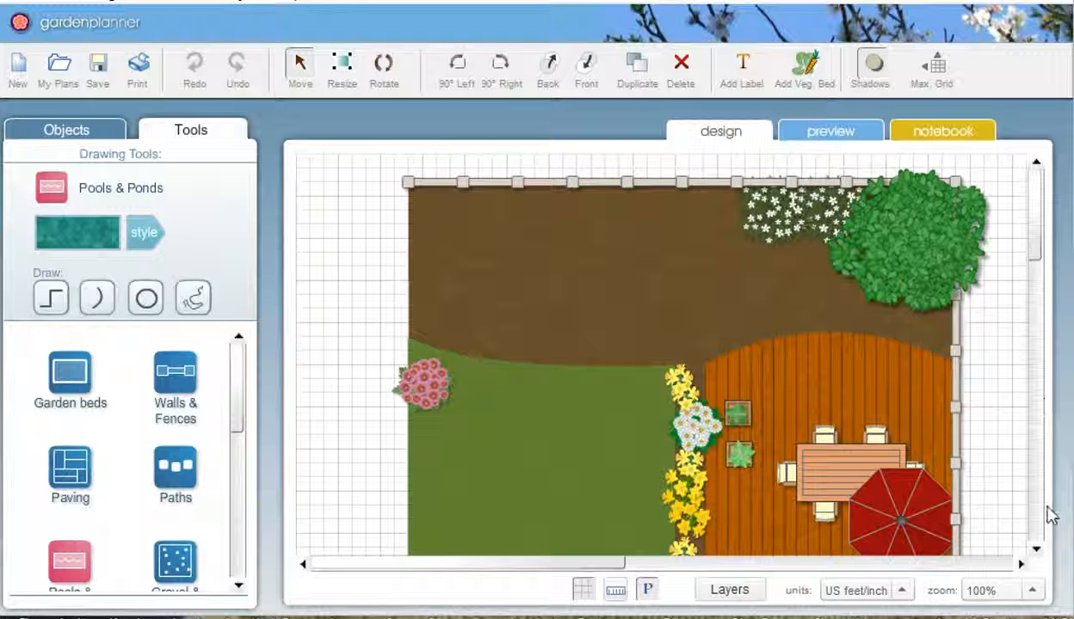
scroll(1037, 258, down, 2)
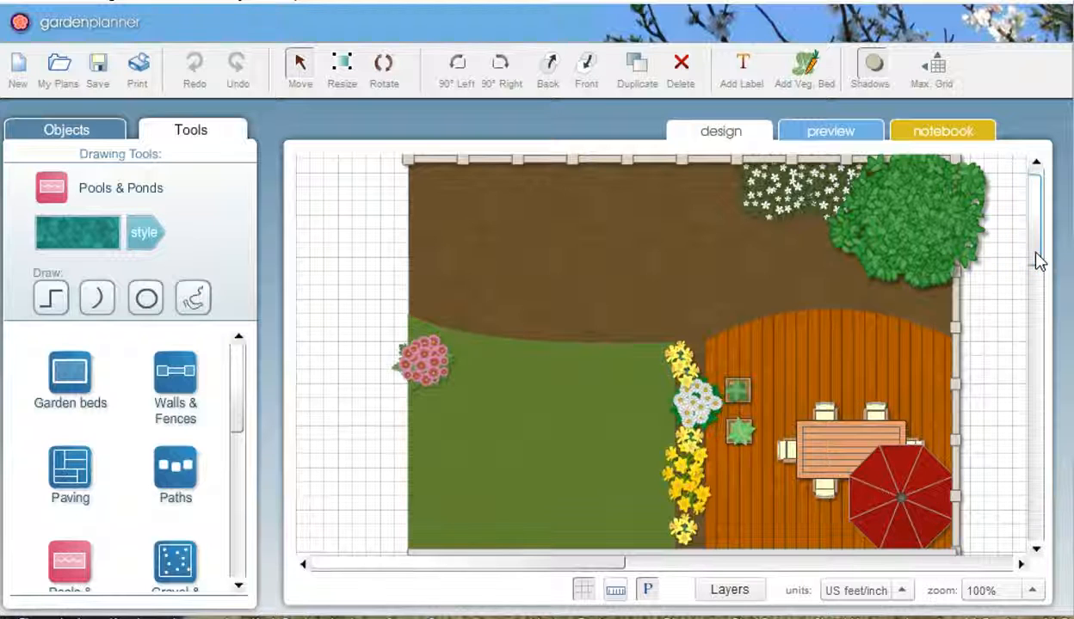
Set the Pools & Ponds drawing style to the borderless plain blue water, with the rectangle as its shape
click(146, 245)
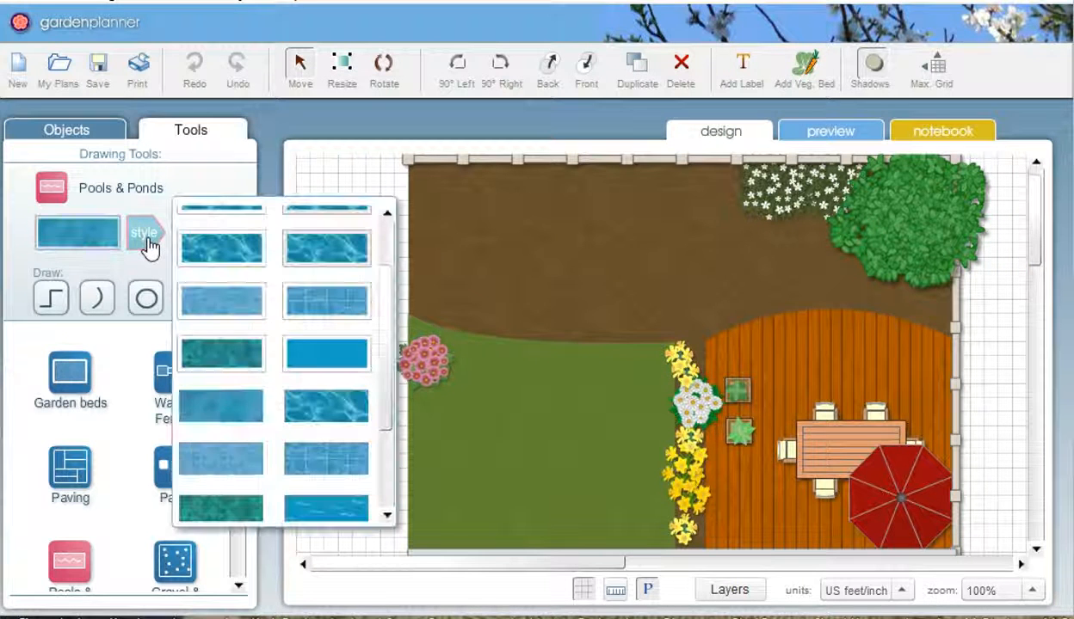
click(234, 425)
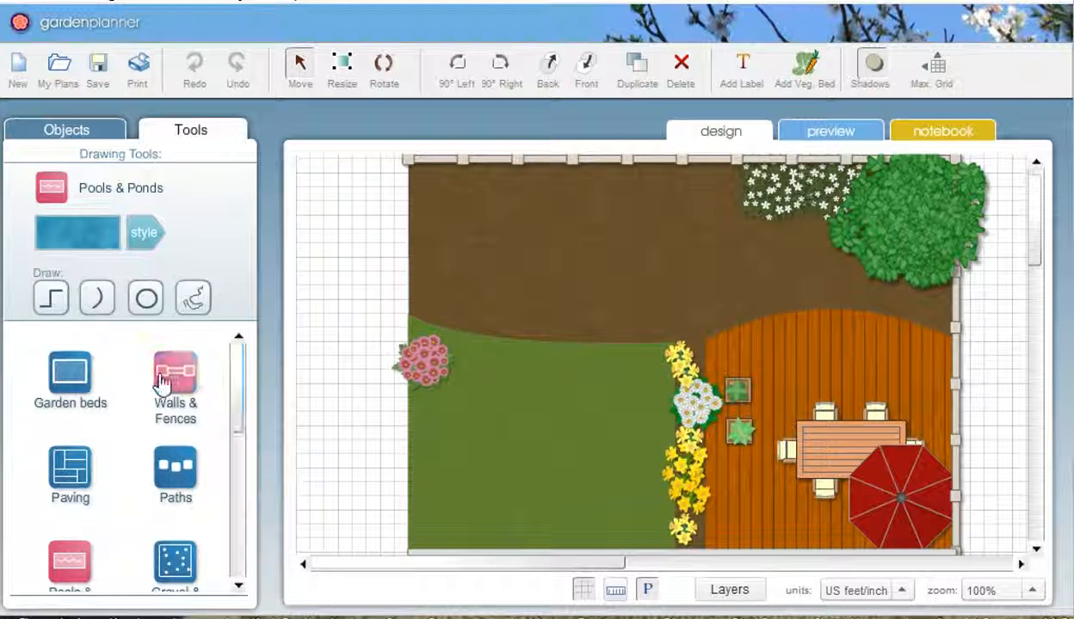
click(148, 300)
click(147, 268)
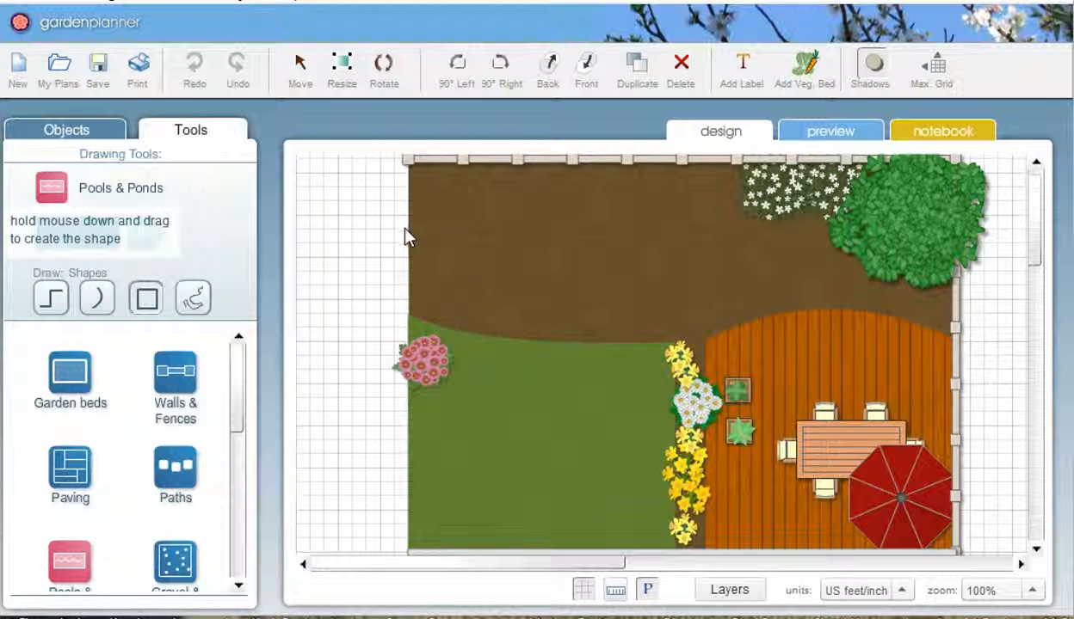
Draw a straight-sided stream about 39 ft long and 2 ft wide across the brown garden bed using the Lines tool
click(67, 303)
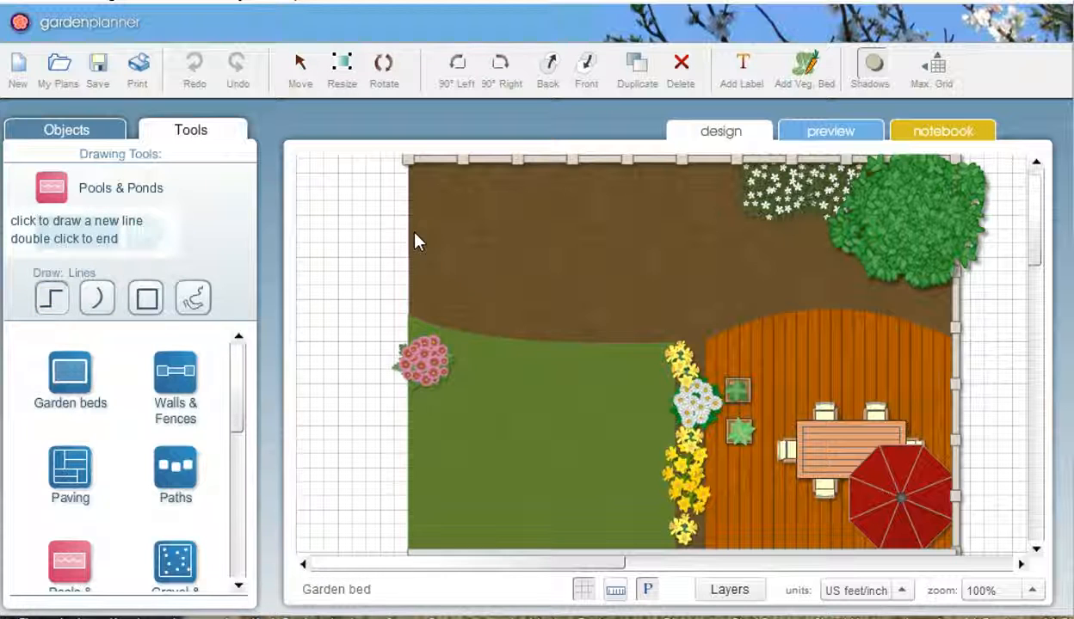
click(412, 244)
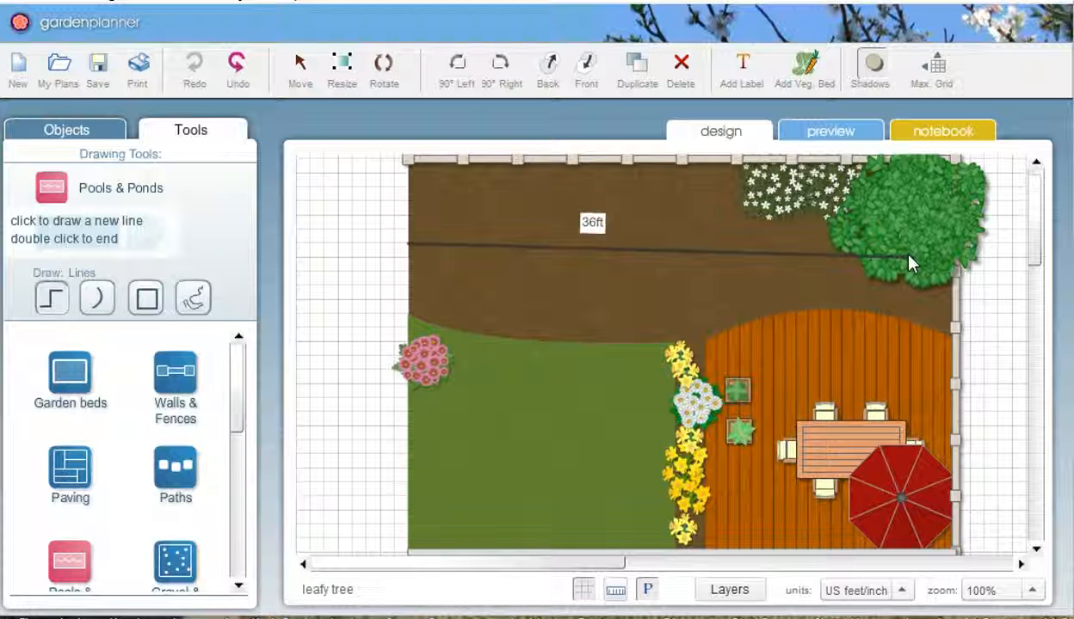
click(955, 245)
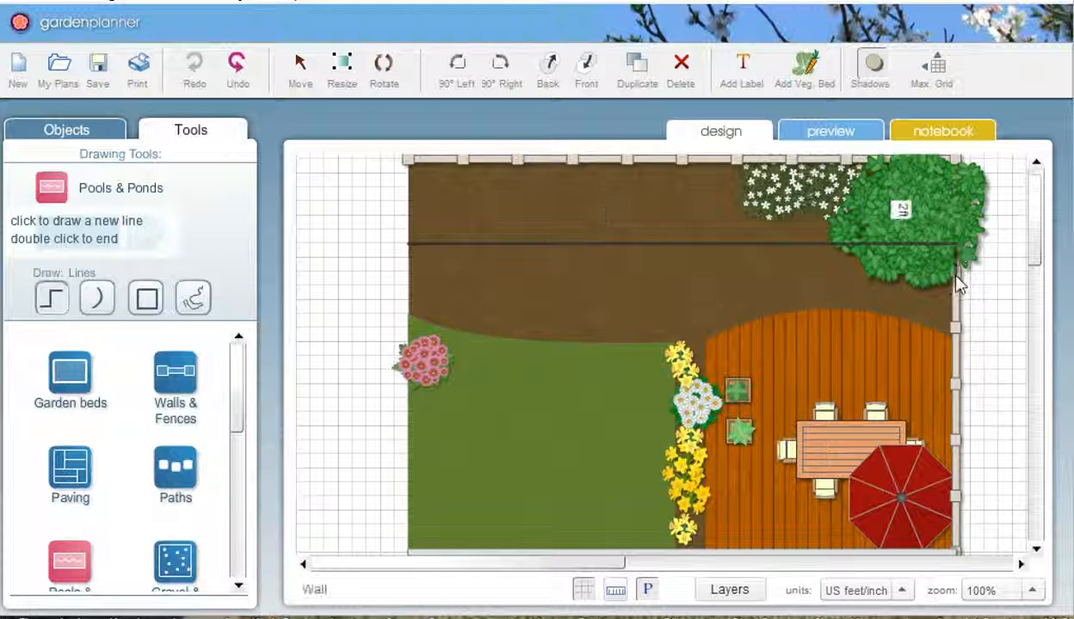
click(955, 273)
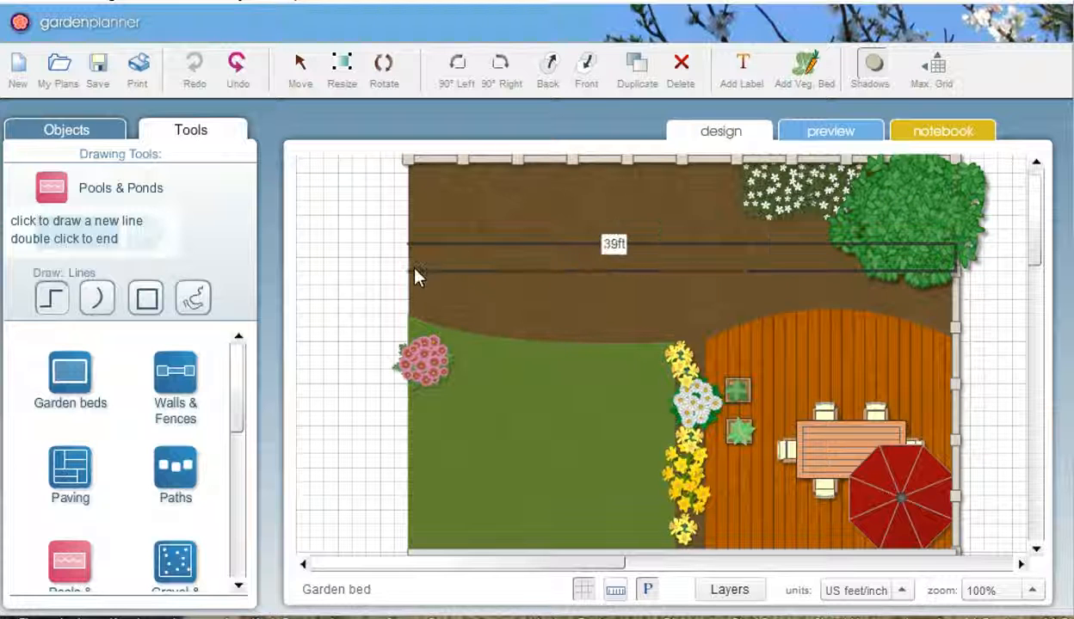
double_click(415, 271)
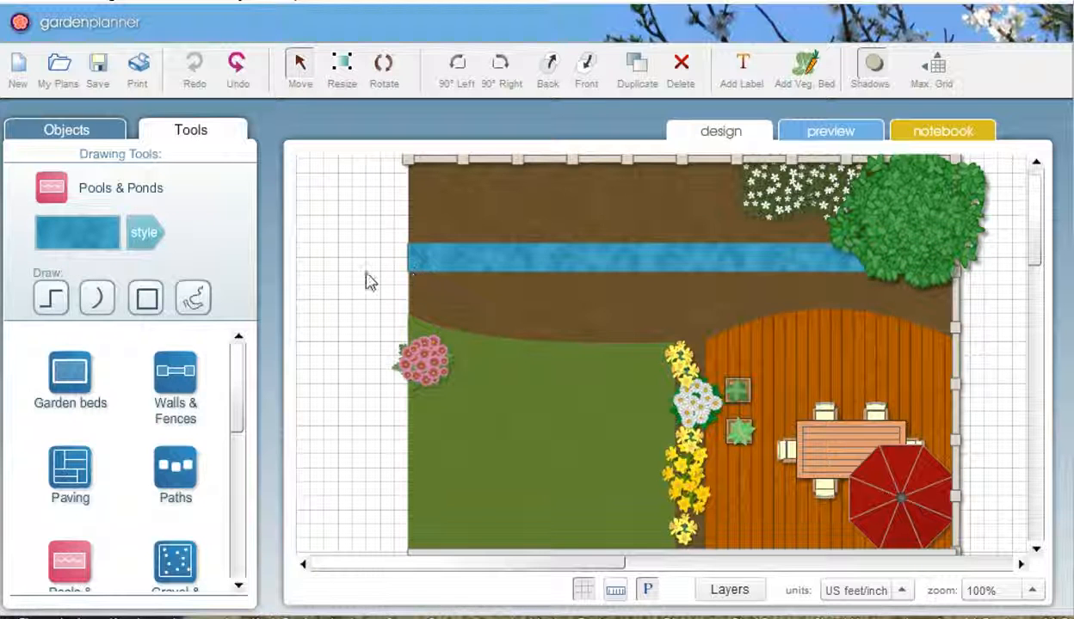
Lock the large brown garden bed in place
click(721, 267)
click(678, 238)
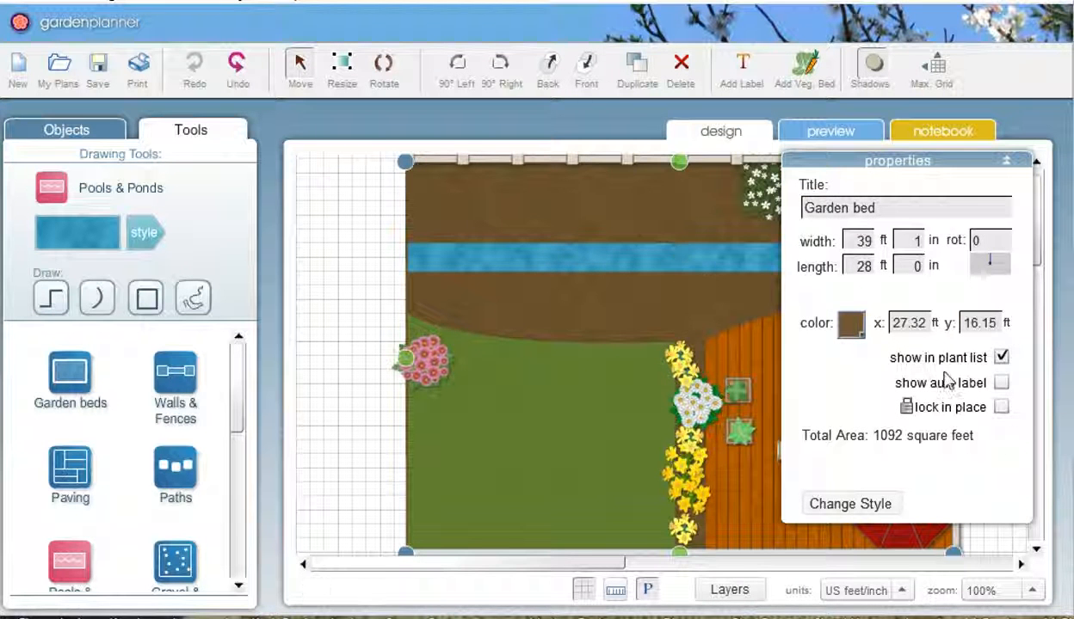
click(1001, 407)
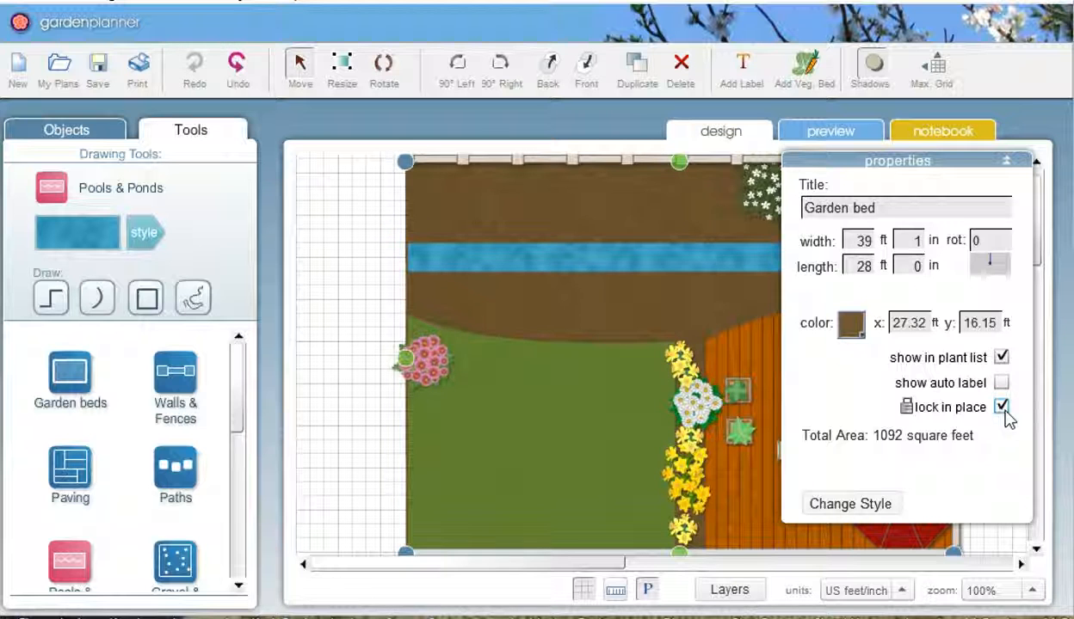
Bend the stream's upper and lower edges upward into a gentle arc, about 4 ft 3 in in overall length
click(694, 251)
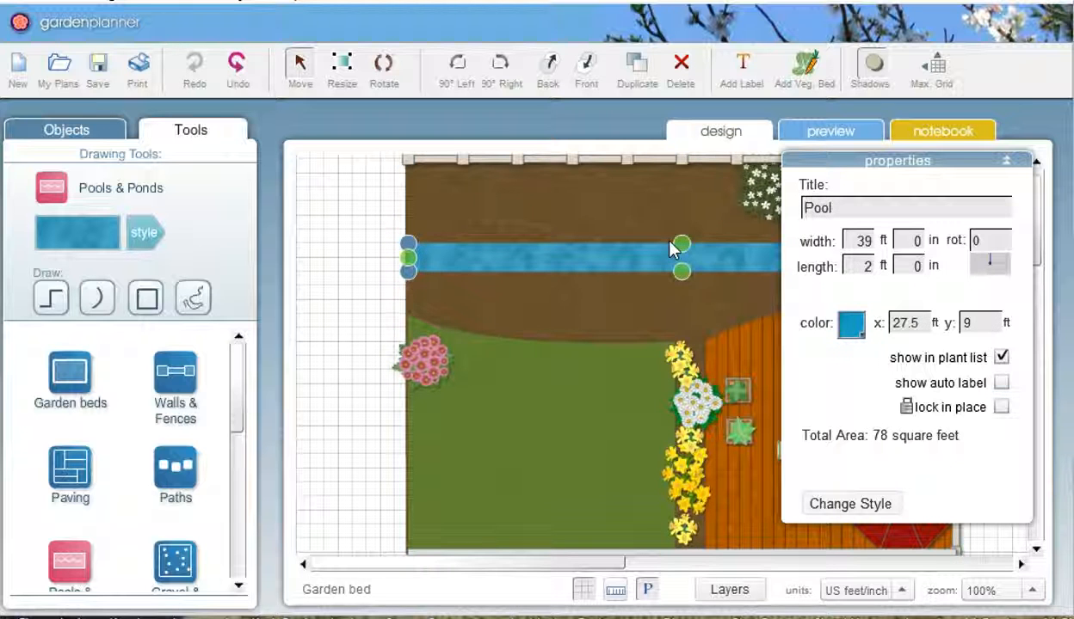
drag(681, 244, 682, 215)
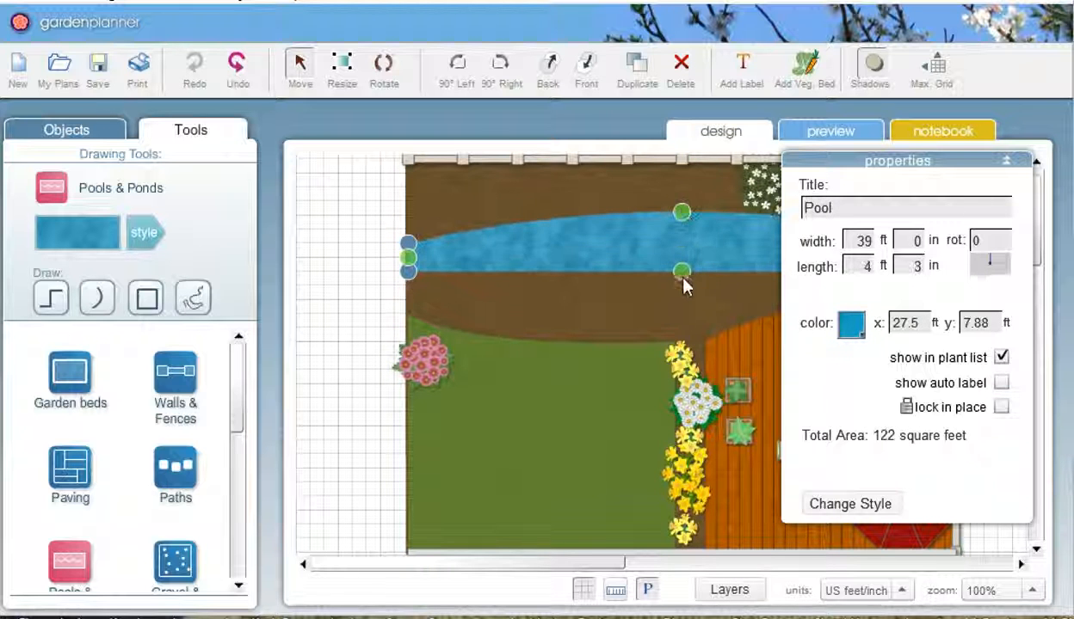
drag(682, 271, 683, 244)
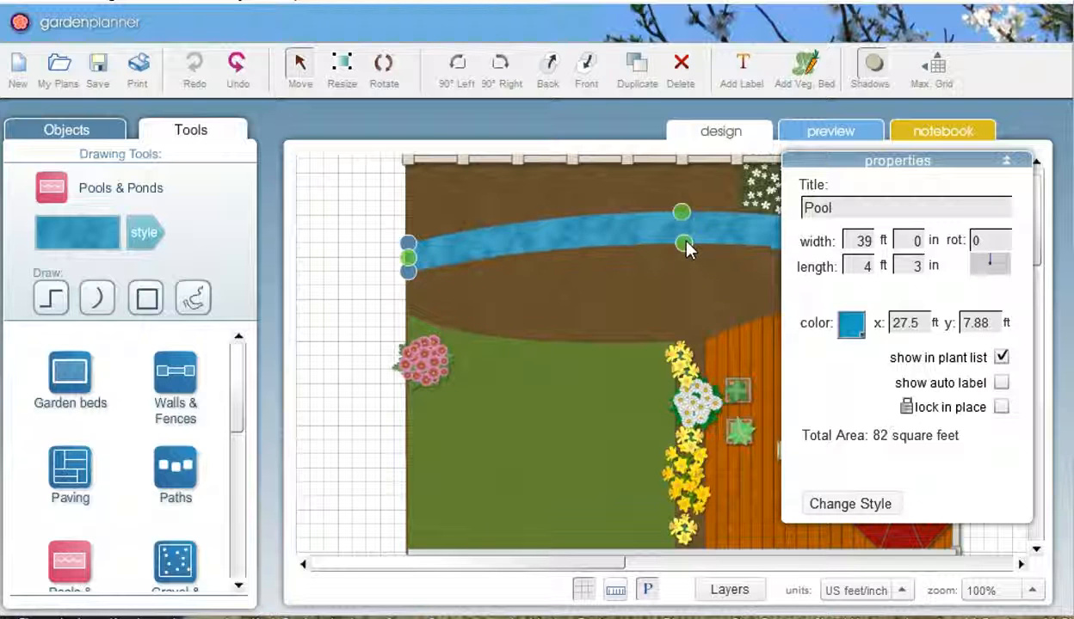
click(348, 265)
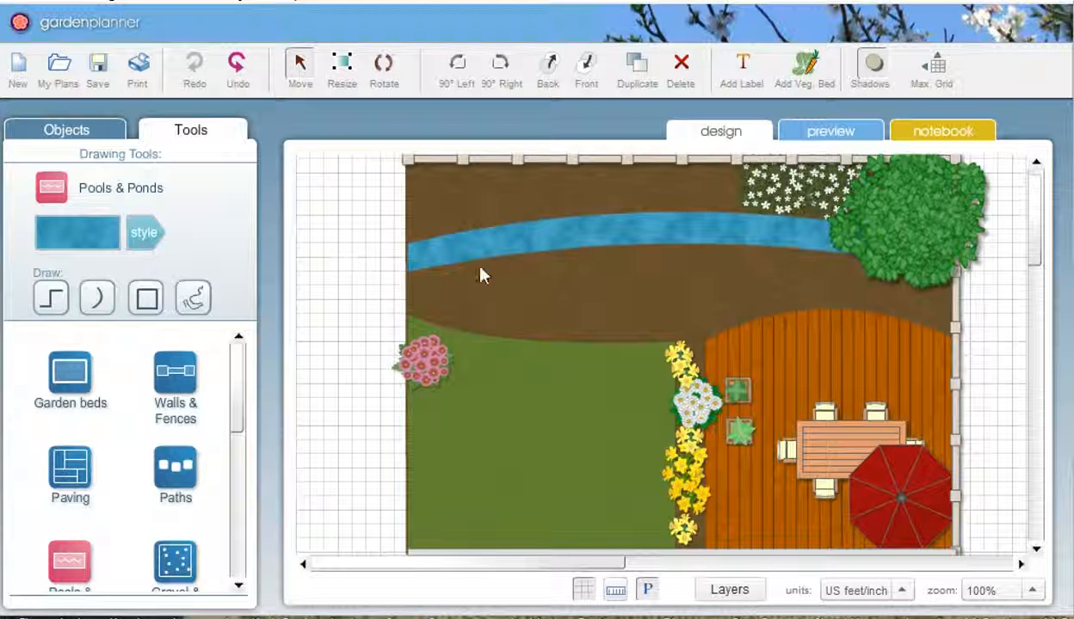
Recolor the stream olive green
click(638, 234)
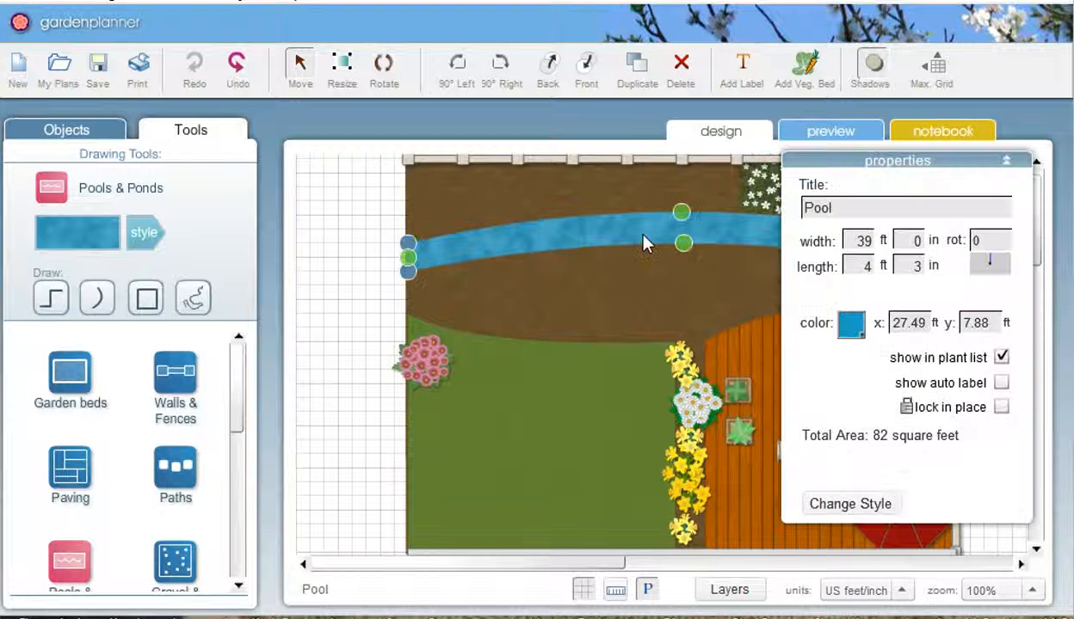
click(849, 325)
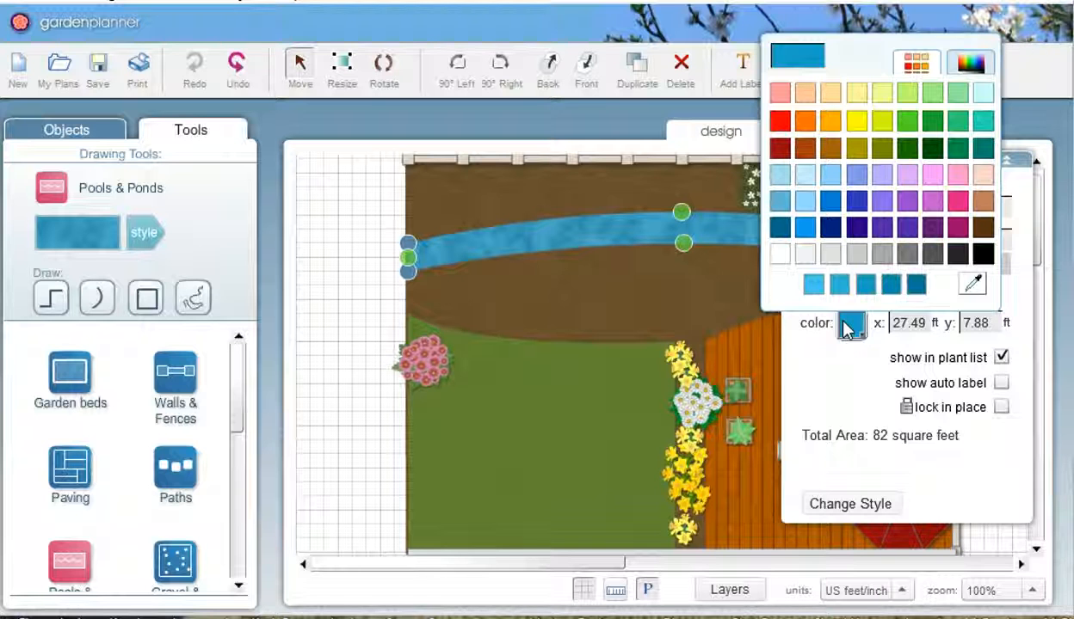
click(882, 148)
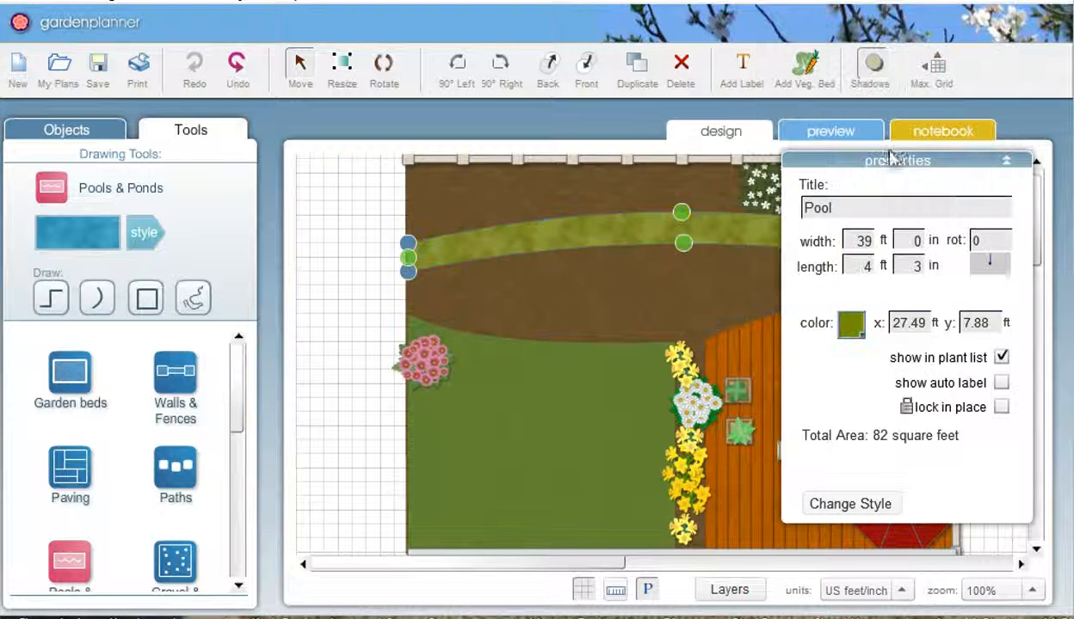
Change the stream's color to bright teal
click(847, 324)
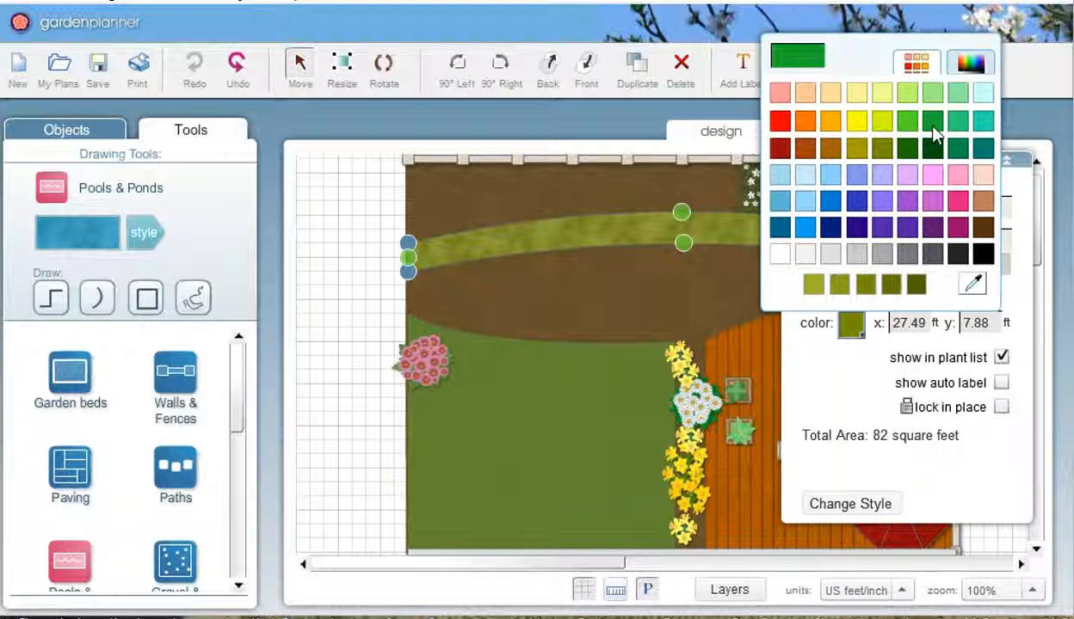
click(983, 121)
click(336, 251)
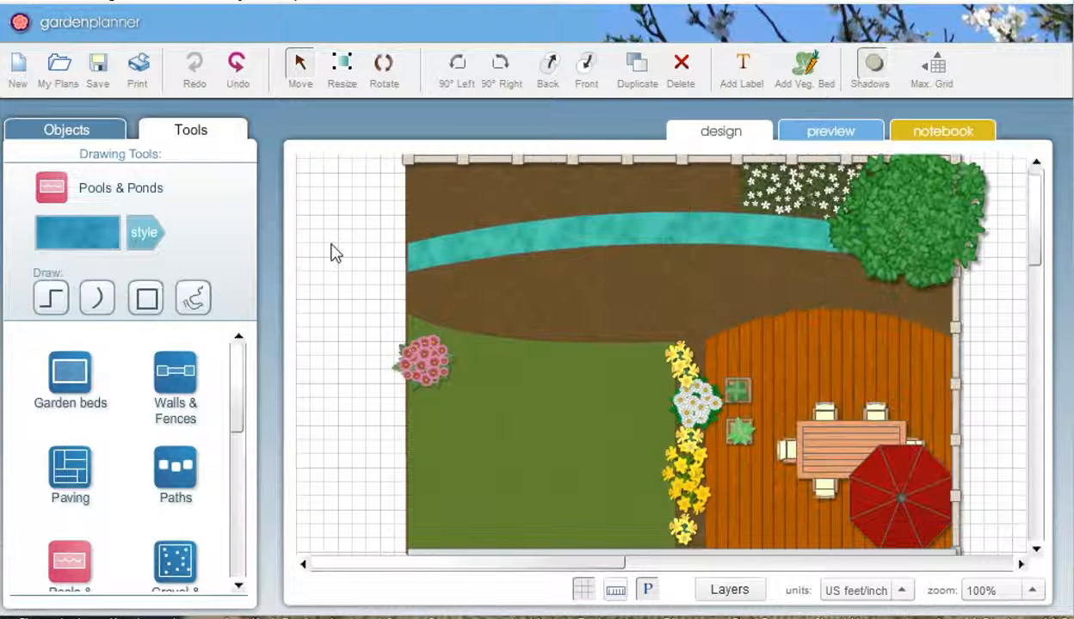
Delete the curved teal stream from the garden bed
click(626, 244)
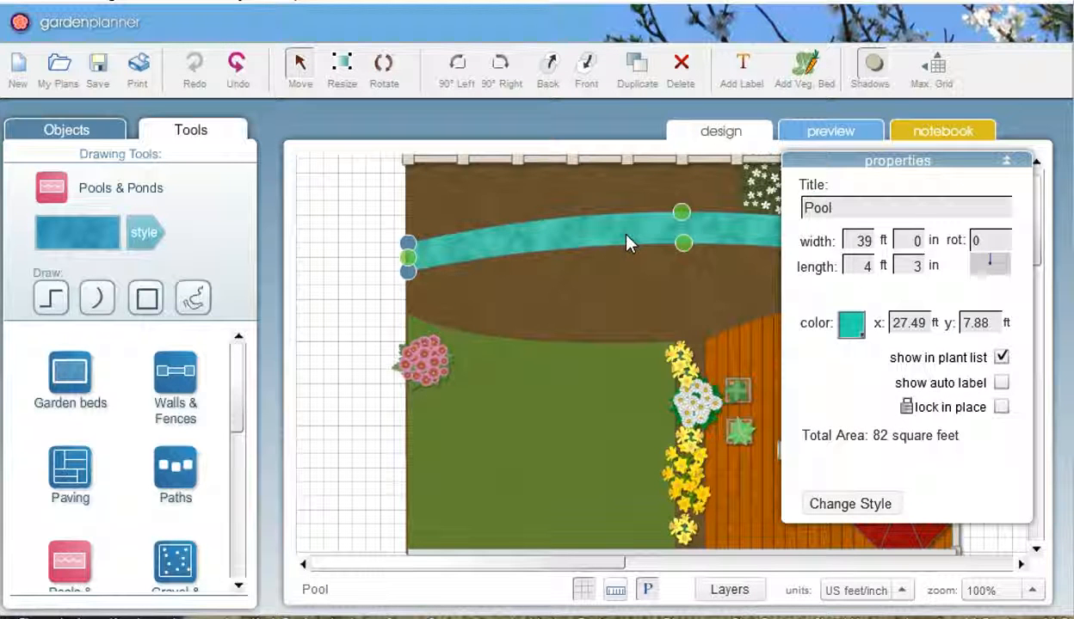
key(Delete)
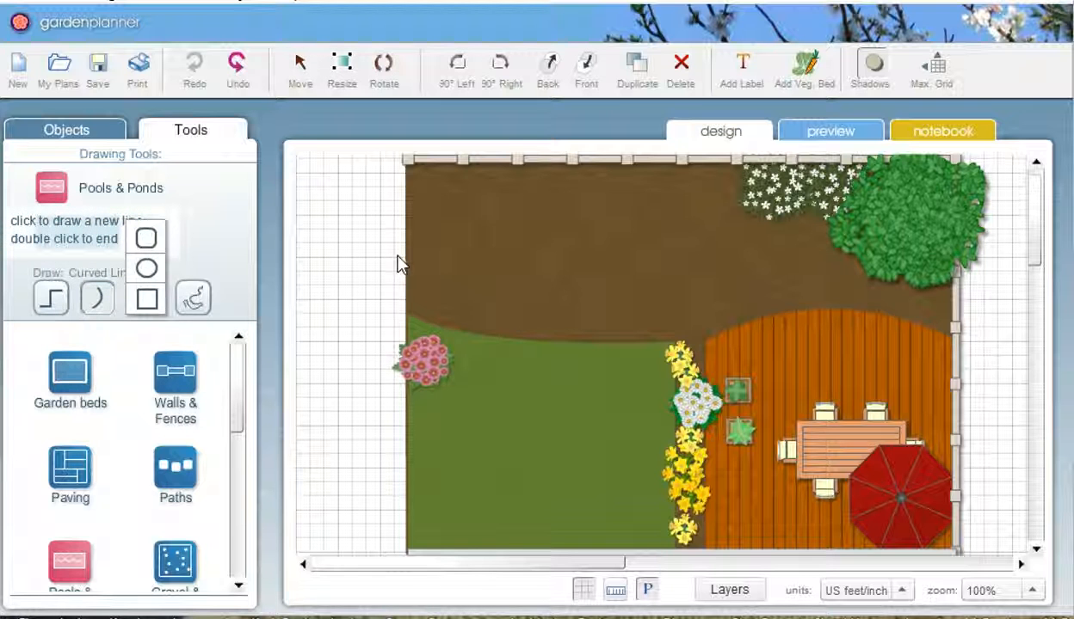
Draw a winding stream with curved lines across the upper garden bed, about 37 ft 2 in wide and 3 ft 5 in long, ending under the leafy tree
mouse_move(137, 299)
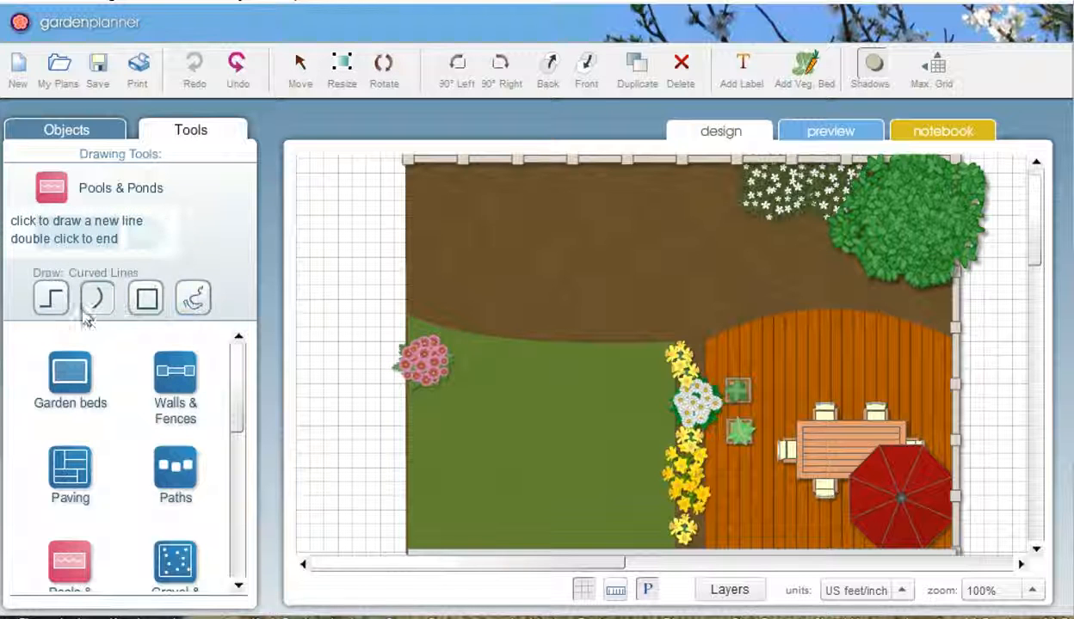
click(404, 236)
click(553, 250)
click(742, 229)
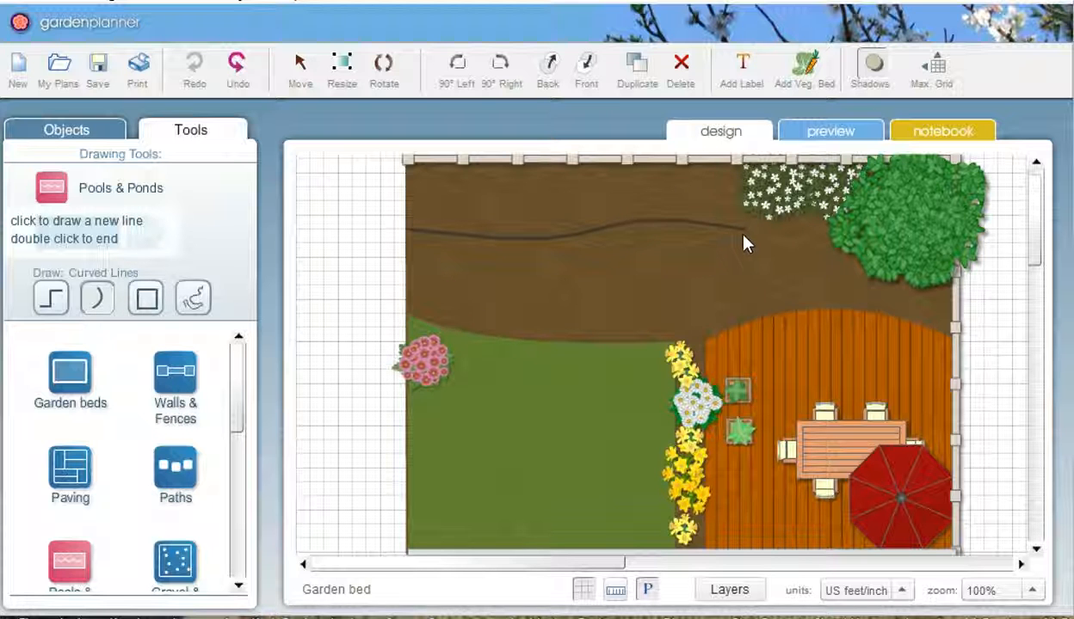
click(912, 224)
click(931, 258)
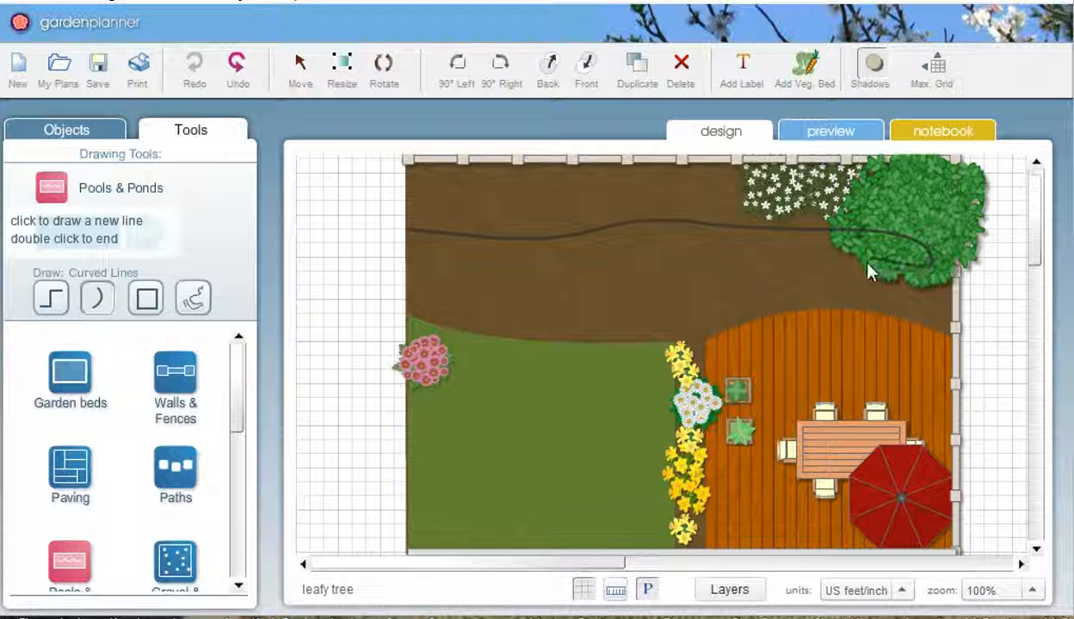
click(825, 262)
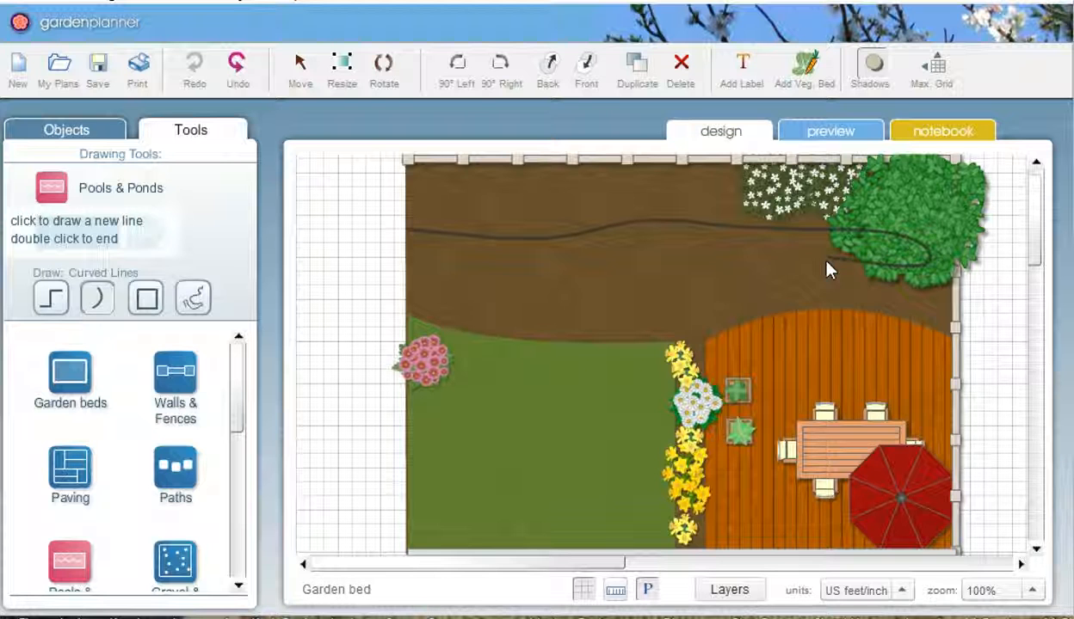
click(714, 263)
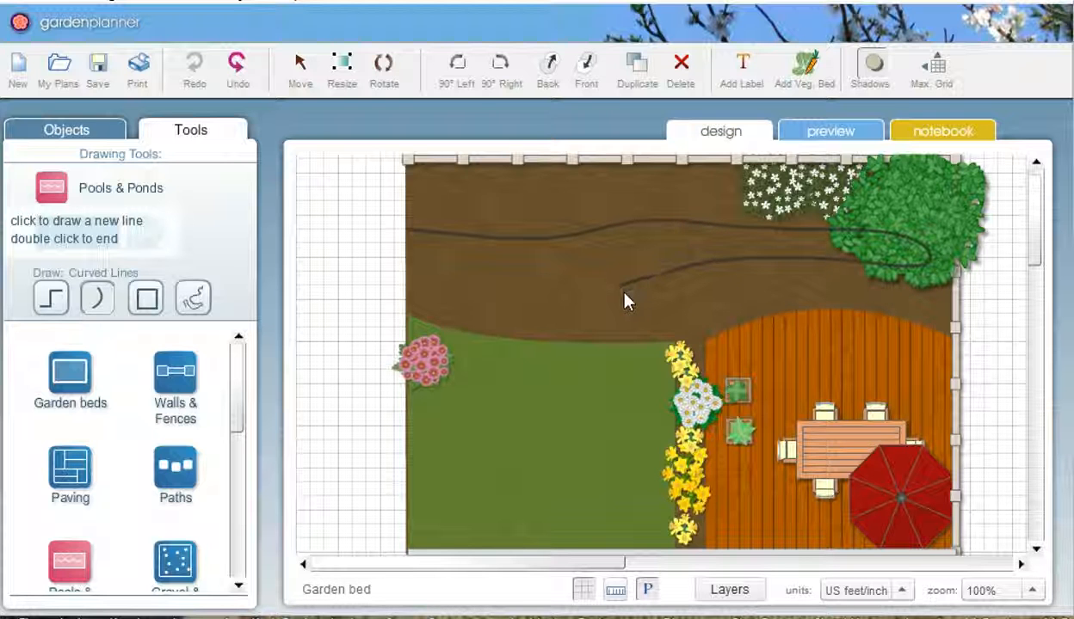
click(605, 279)
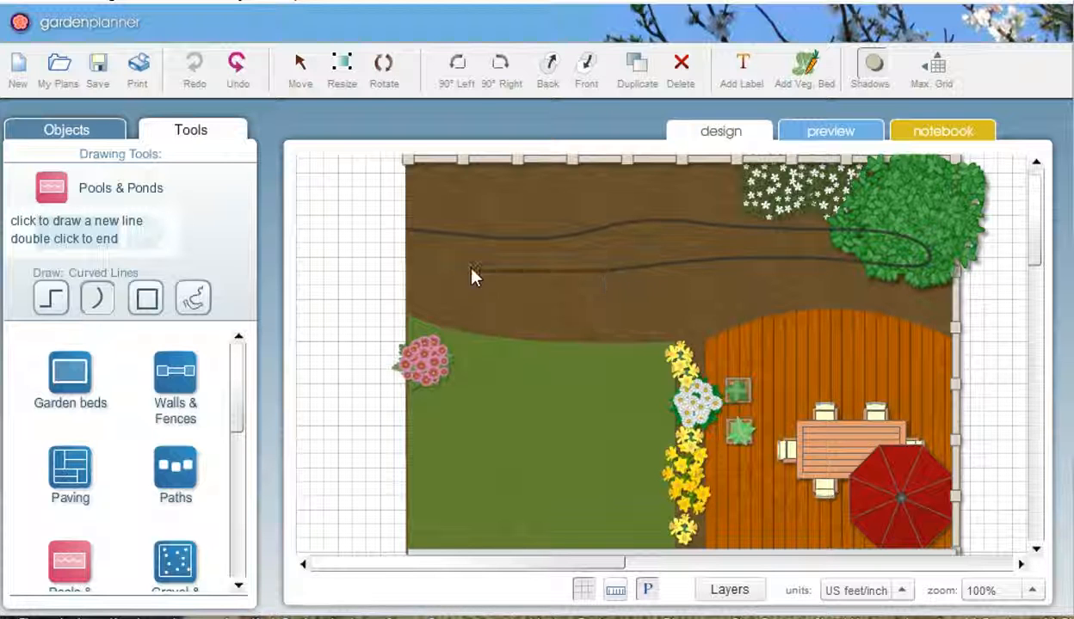
double_click(409, 264)
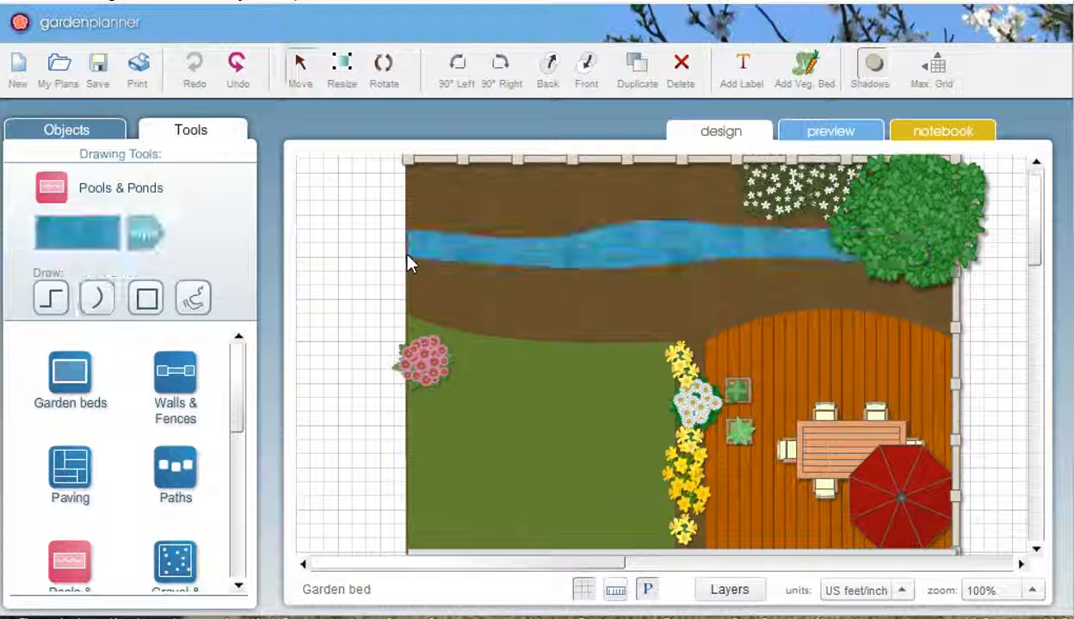
Reshape the middle of the stream's lower edge slightly upward into a smooth curve, bringing its overall length to about 3 ft 4 in
click(682, 264)
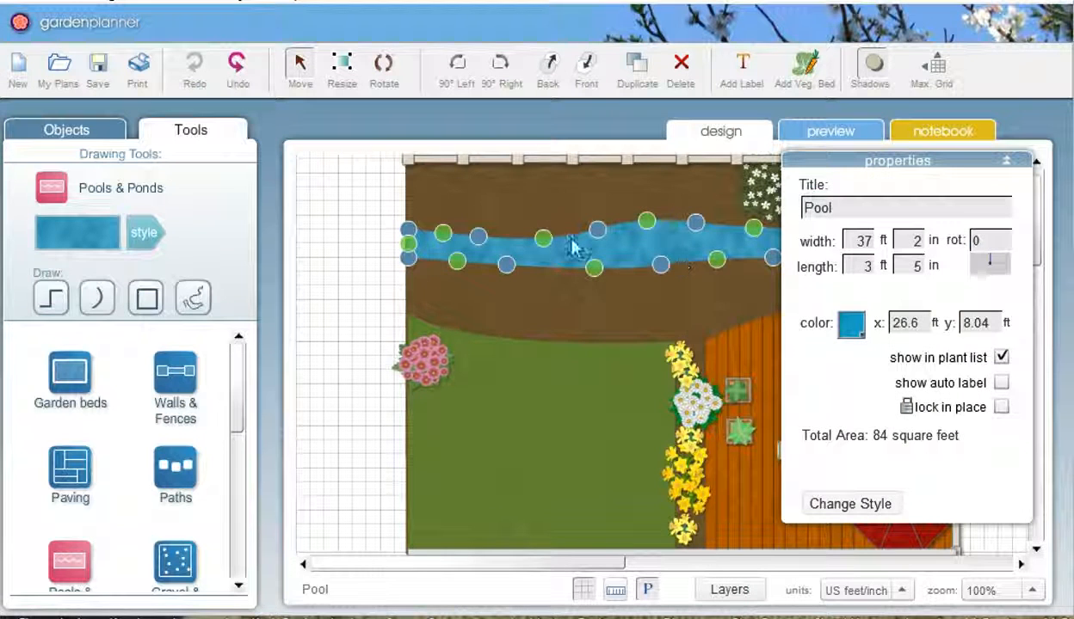
drag(594, 268, 661, 247)
click(354, 278)
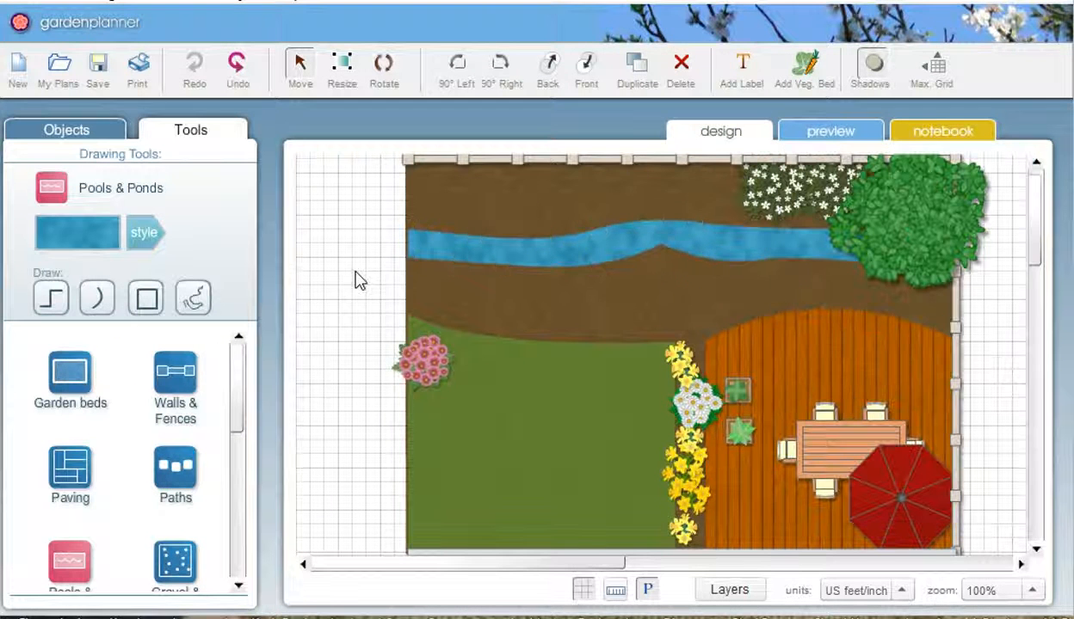
click(656, 246)
click(626, 250)
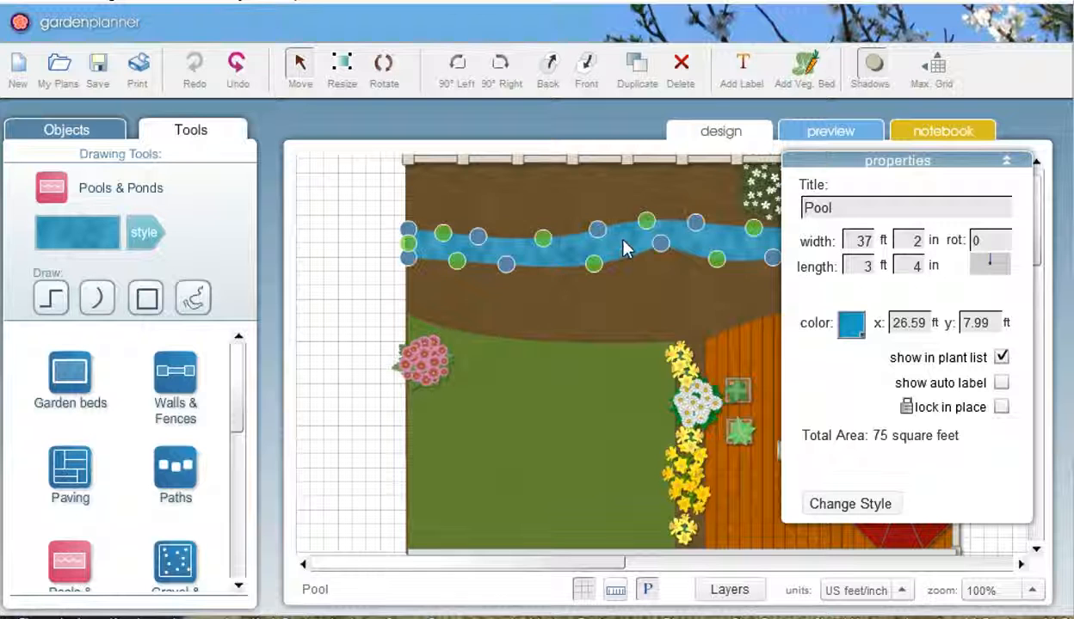
drag(660, 247, 660, 258)
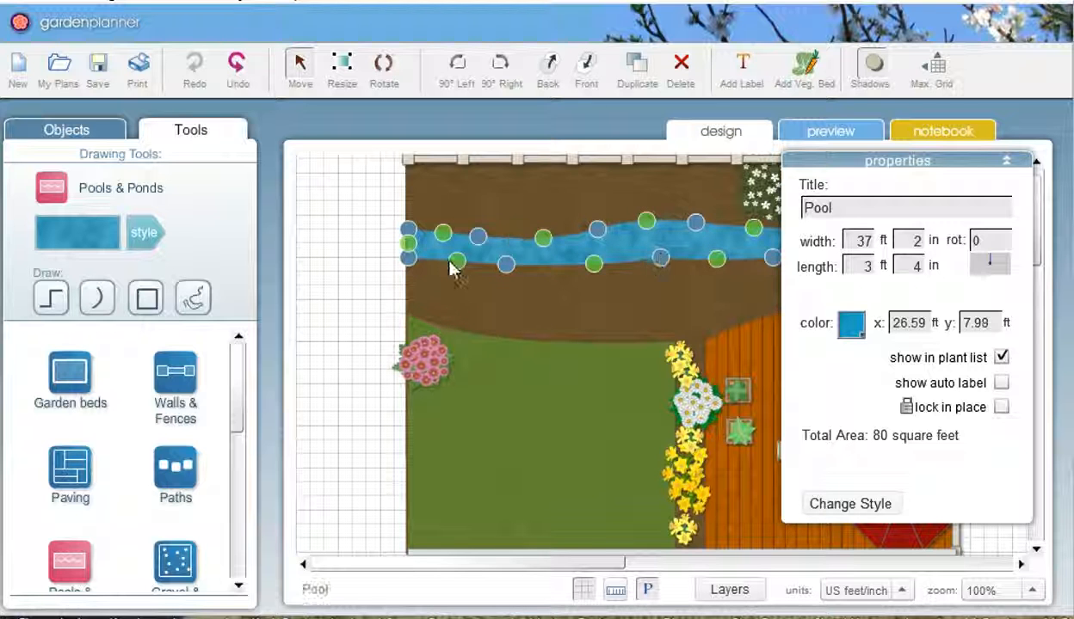
click(389, 276)
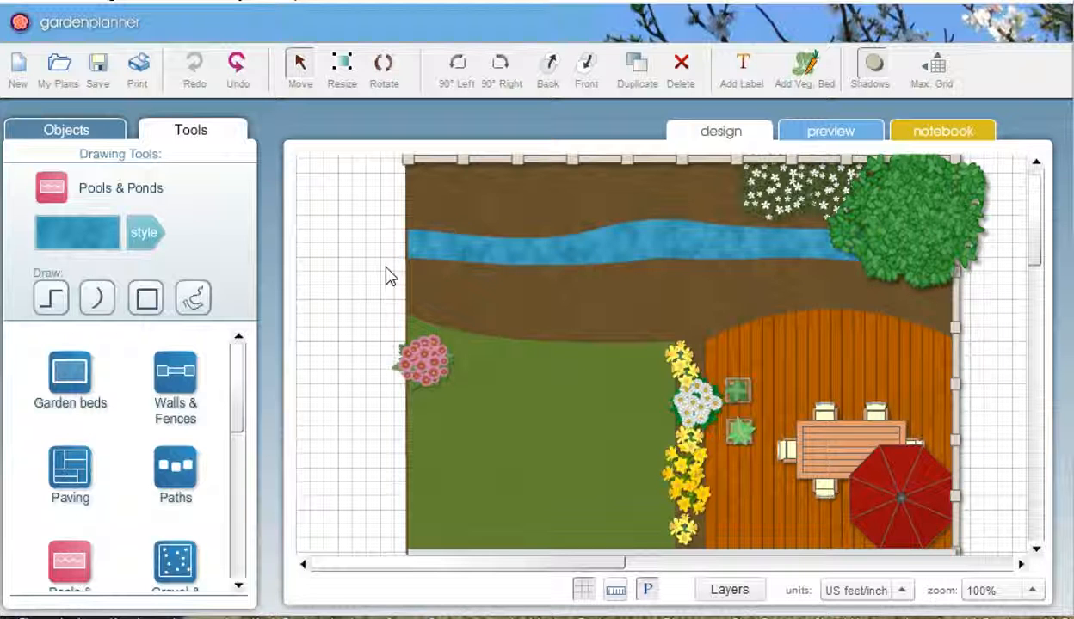
Recolor the stream a darker blue
click(622, 243)
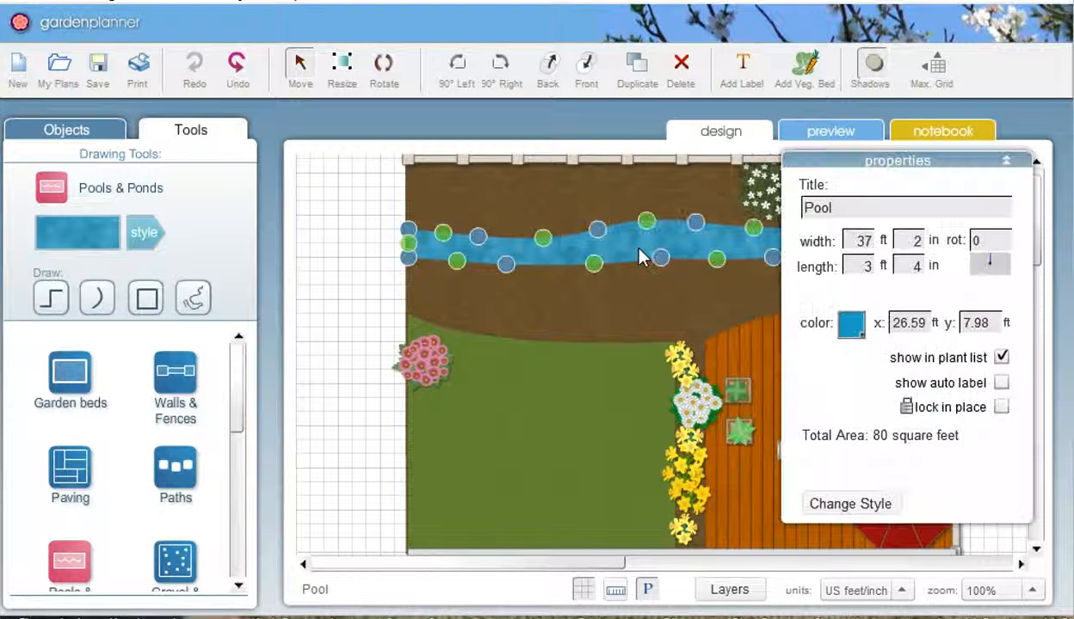
click(852, 323)
click(912, 291)
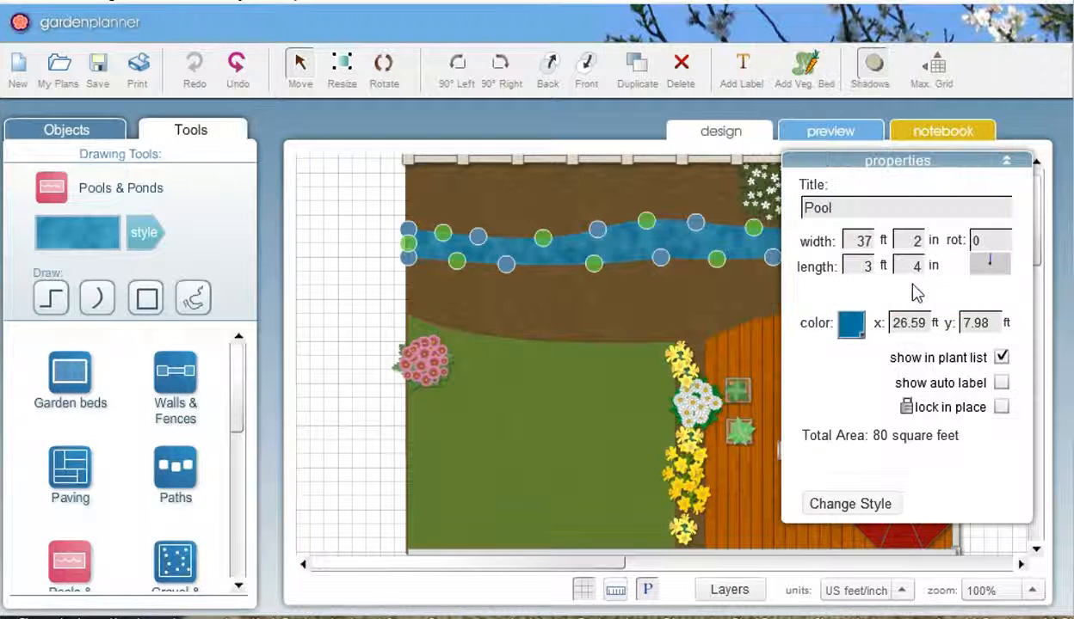
click(314, 296)
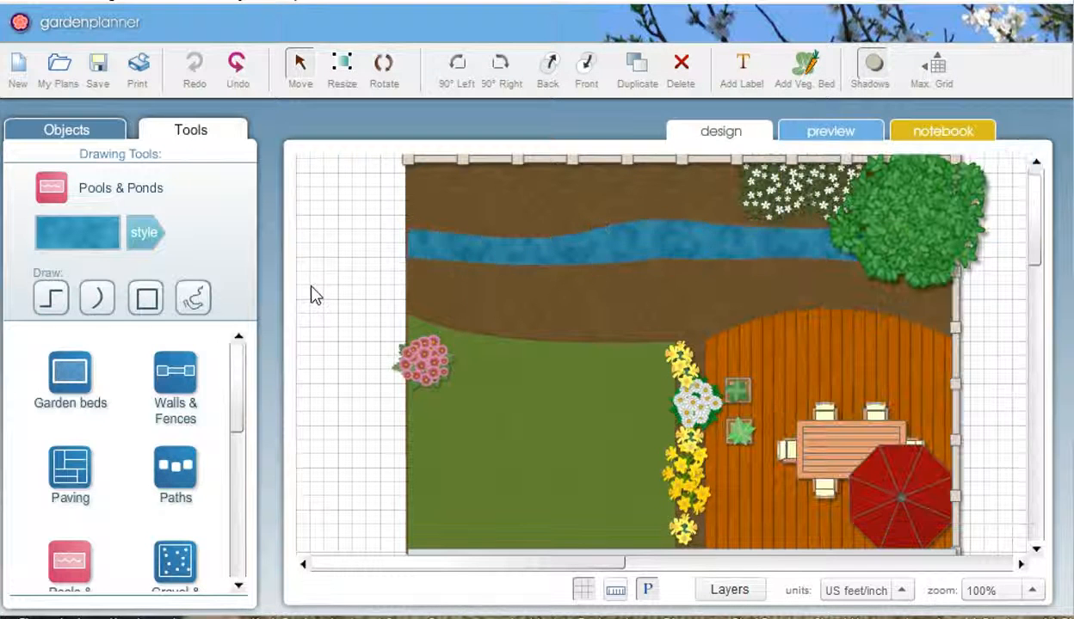
Change the stream's style to the mottled green pond texture with a border
click(554, 251)
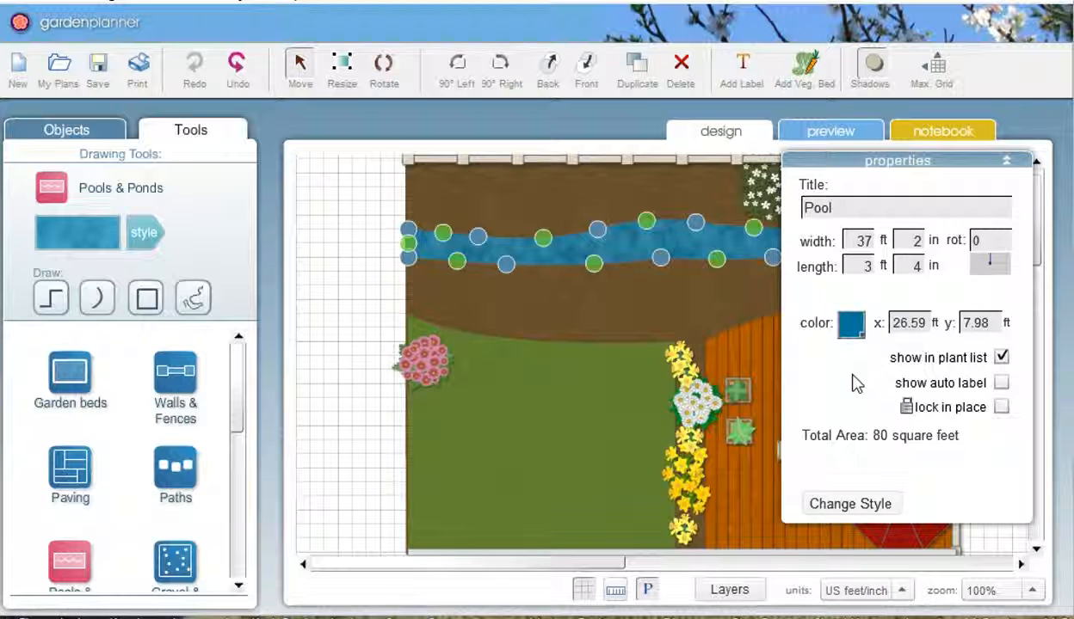
click(850, 505)
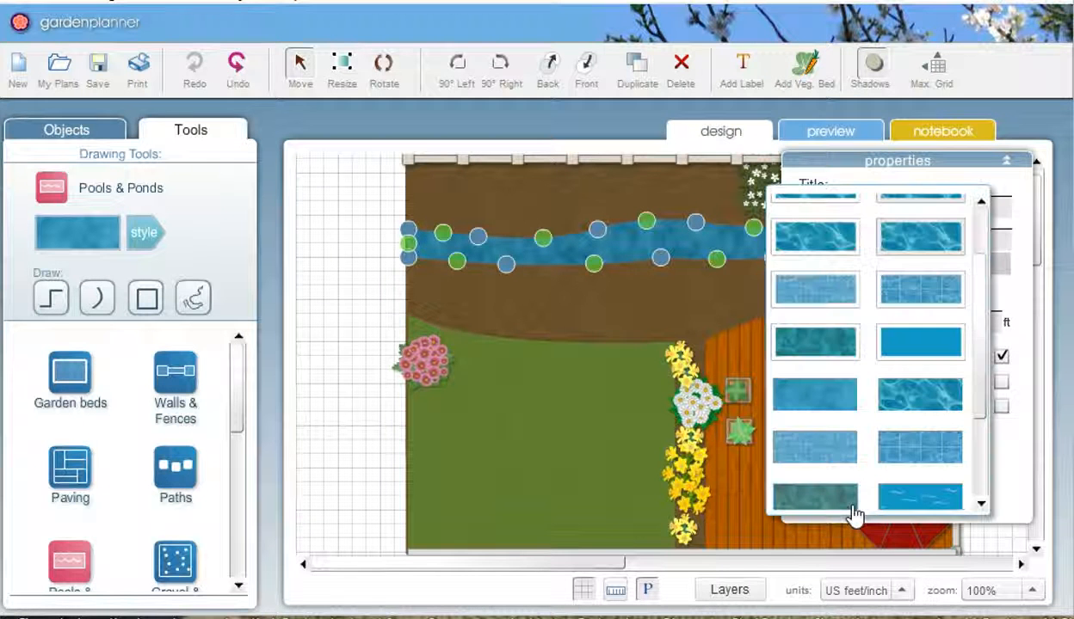
drag(978, 402, 983, 427)
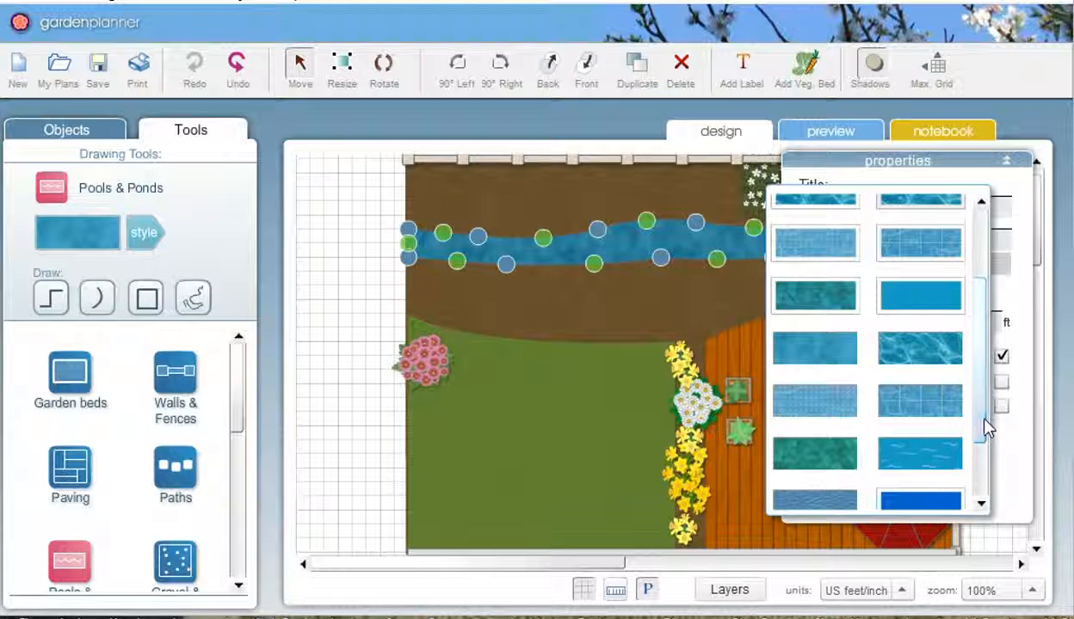
click(836, 314)
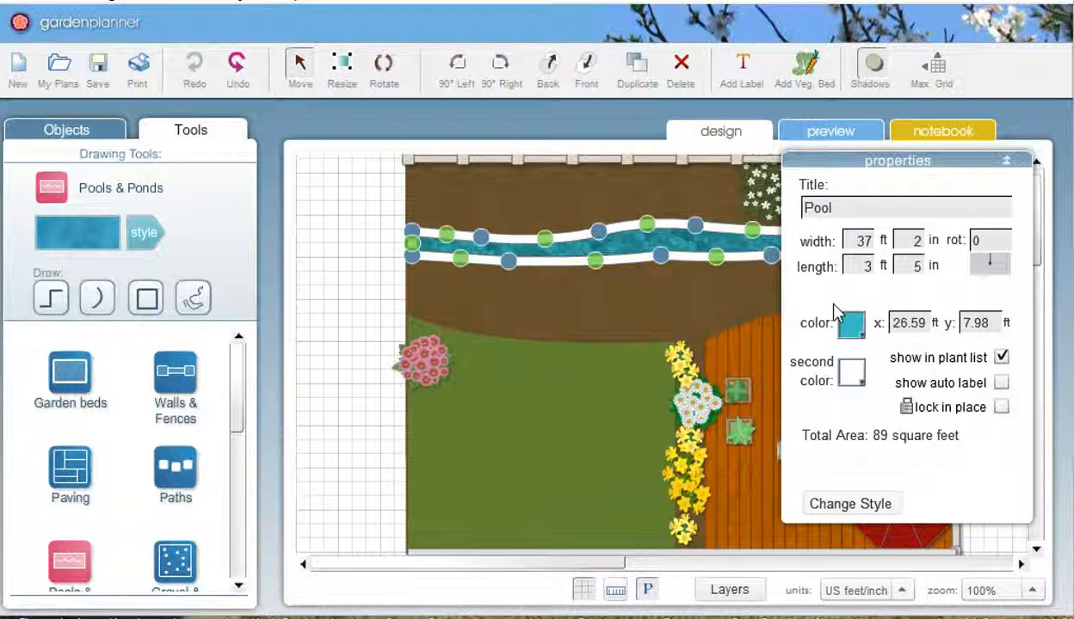
Sample the garden bed's brown as the stream's second color and lighten it to the palest suggested brown shade
click(855, 373)
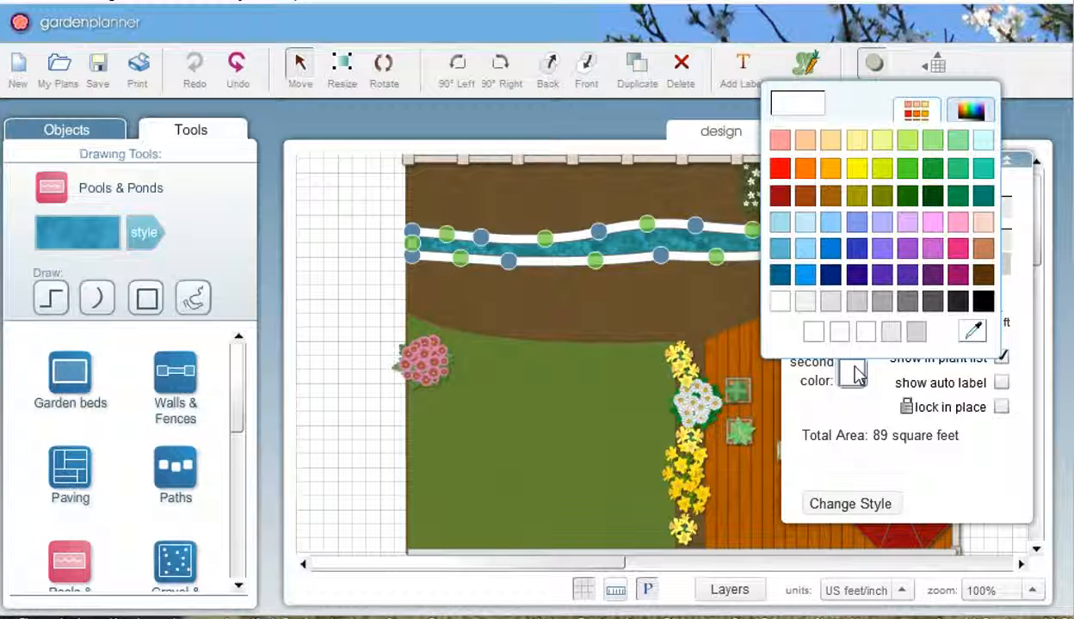
click(985, 320)
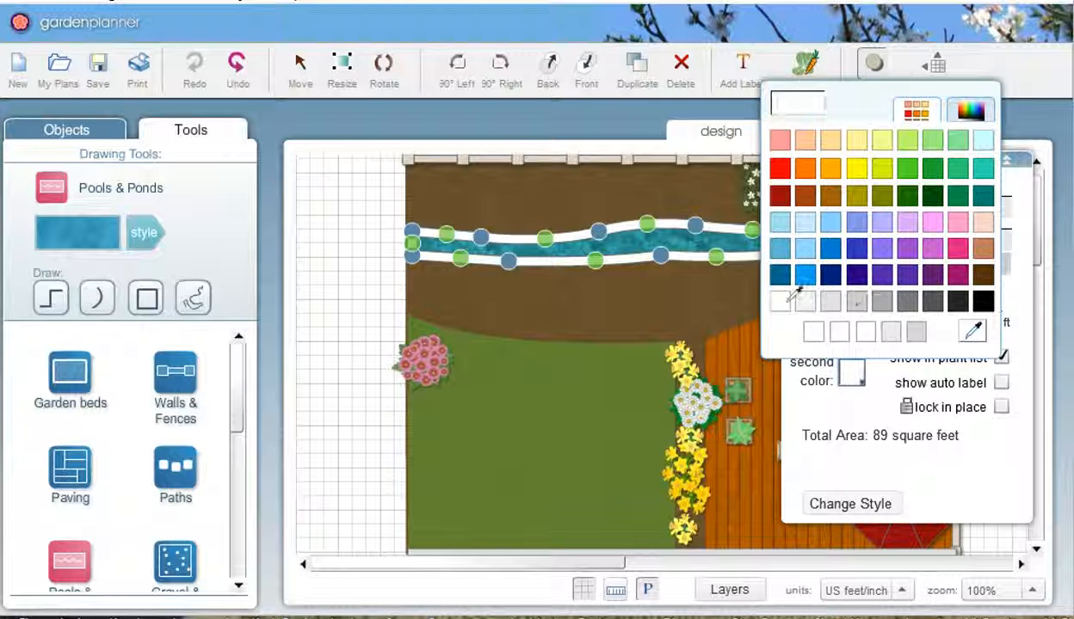
click(697, 284)
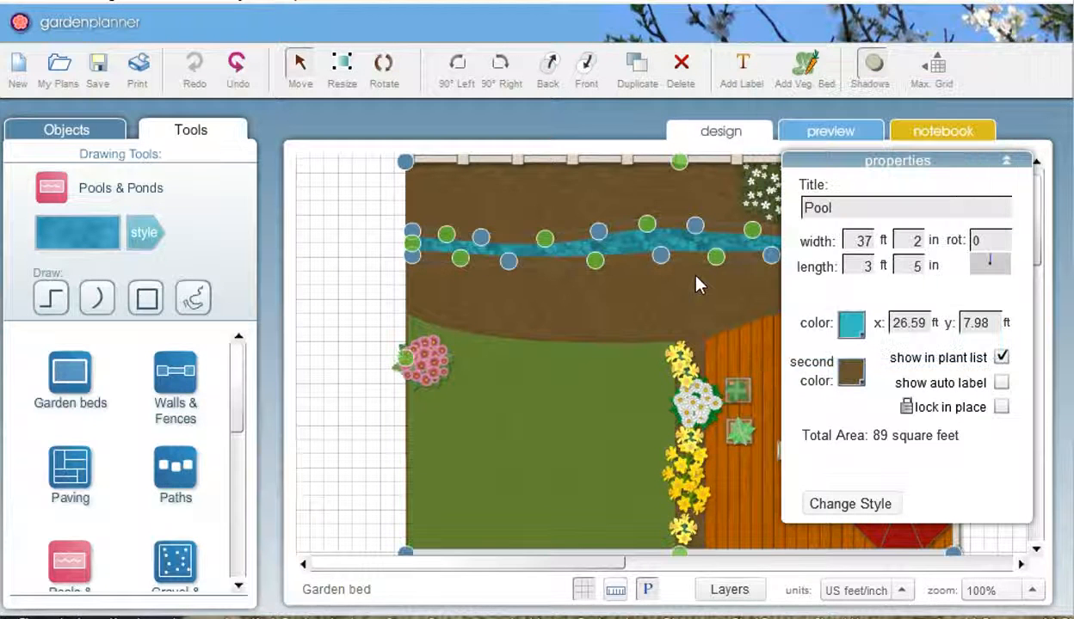
click(857, 382)
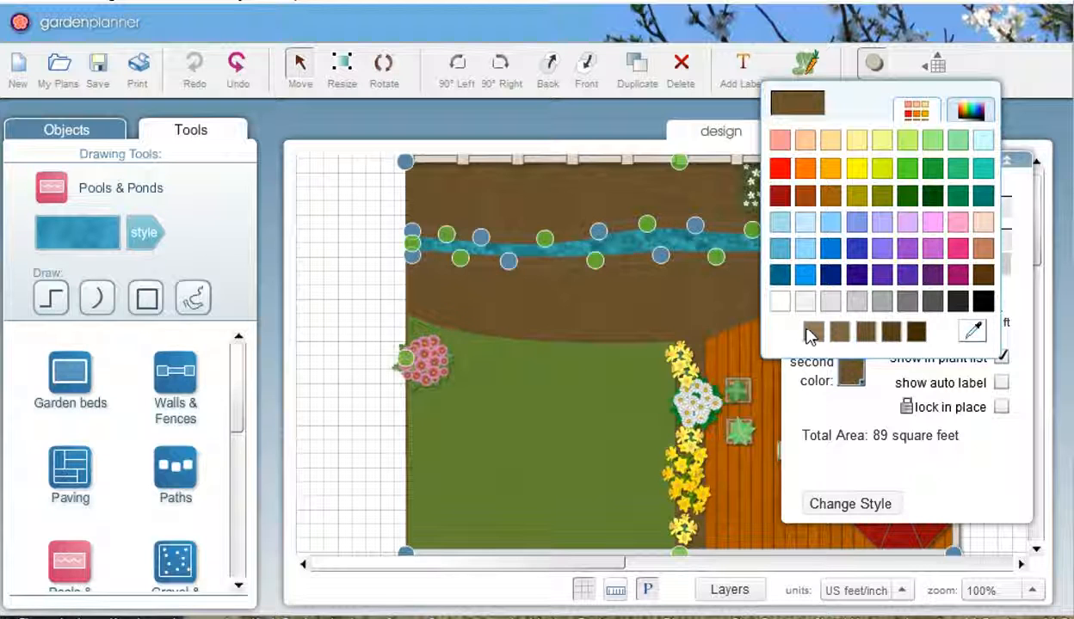
click(813, 334)
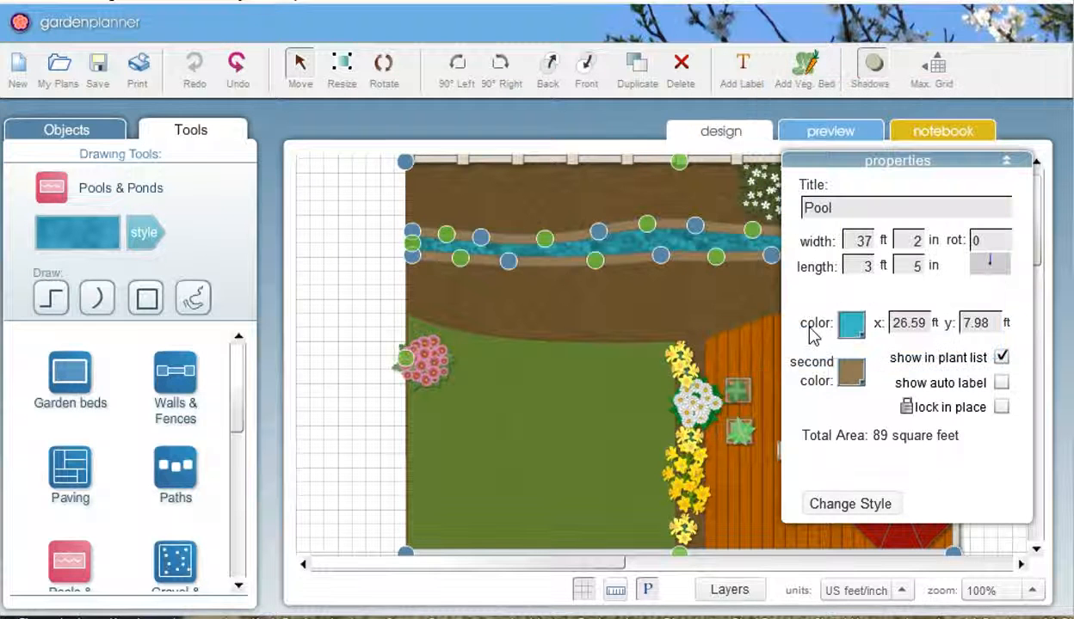
click(371, 297)
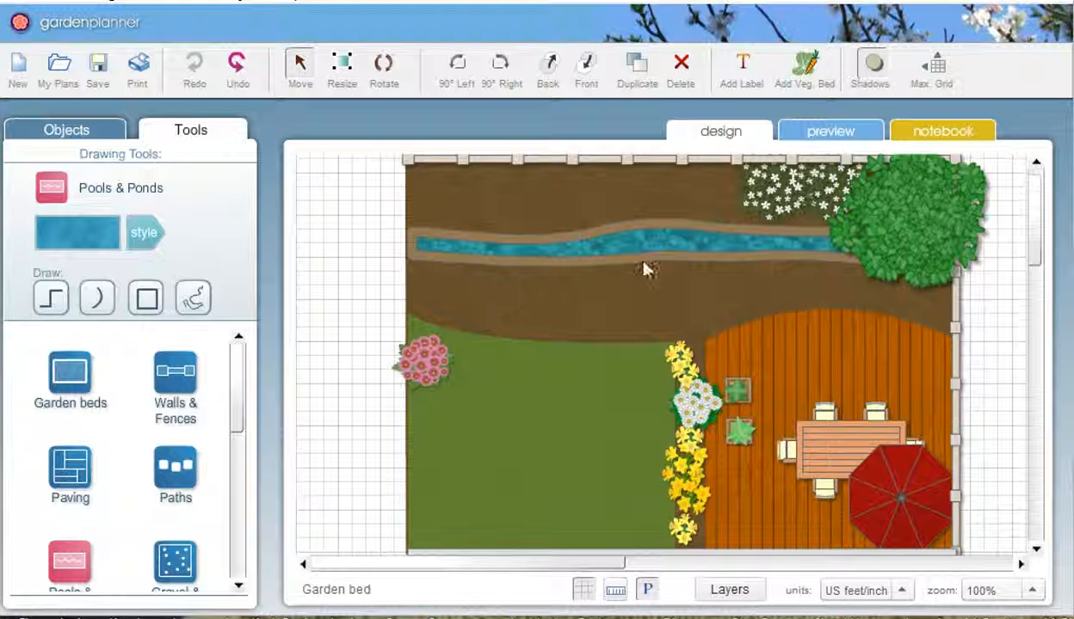
Widen the stream near its left end by bending the lower edge downward and the upper edge upward, about 4 ft 6 in in overall length
click(530, 251)
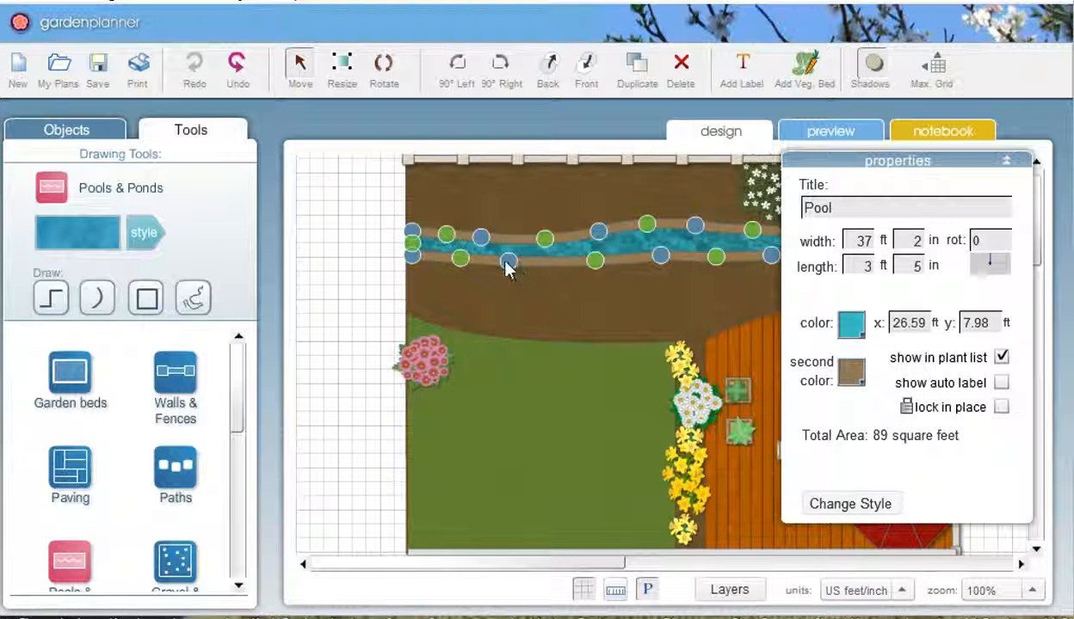
drag(505, 262, 456, 279)
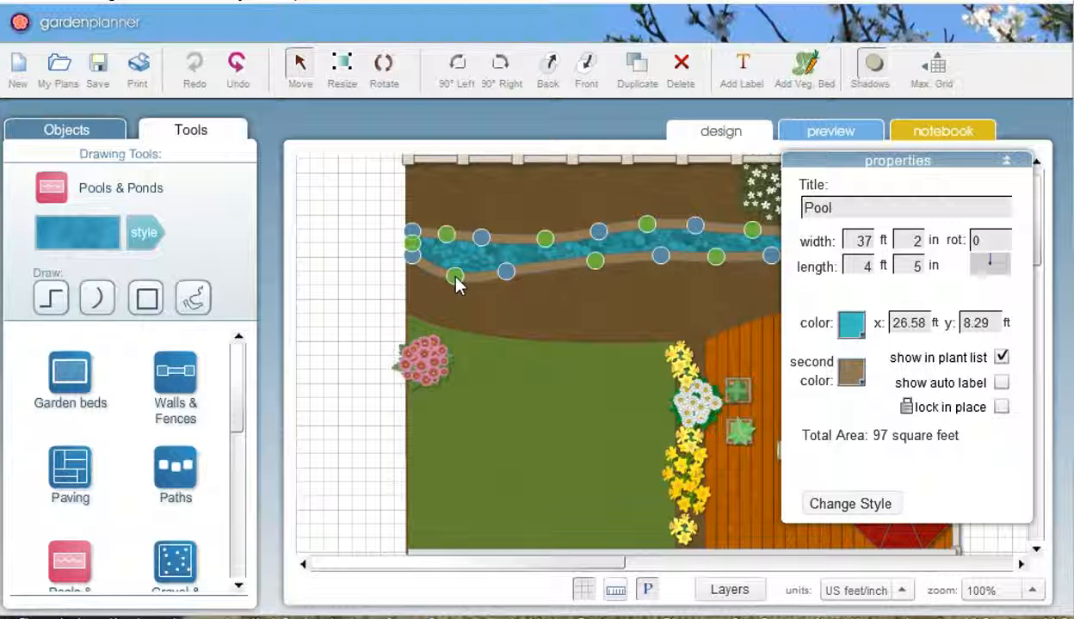
click(548, 229)
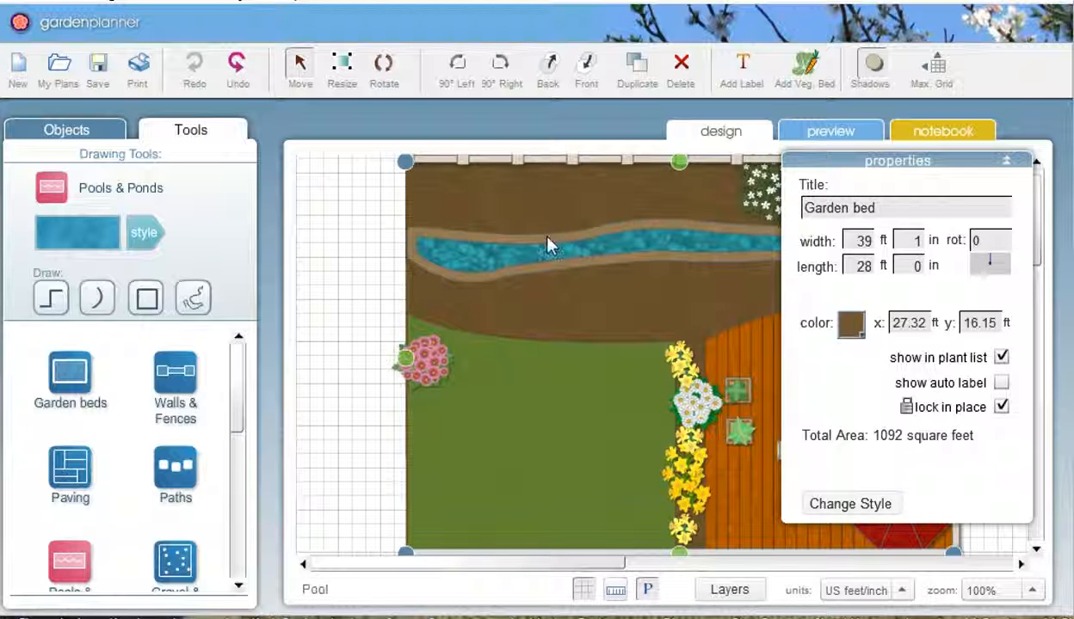
click(550, 237)
drag(547, 240, 545, 228)
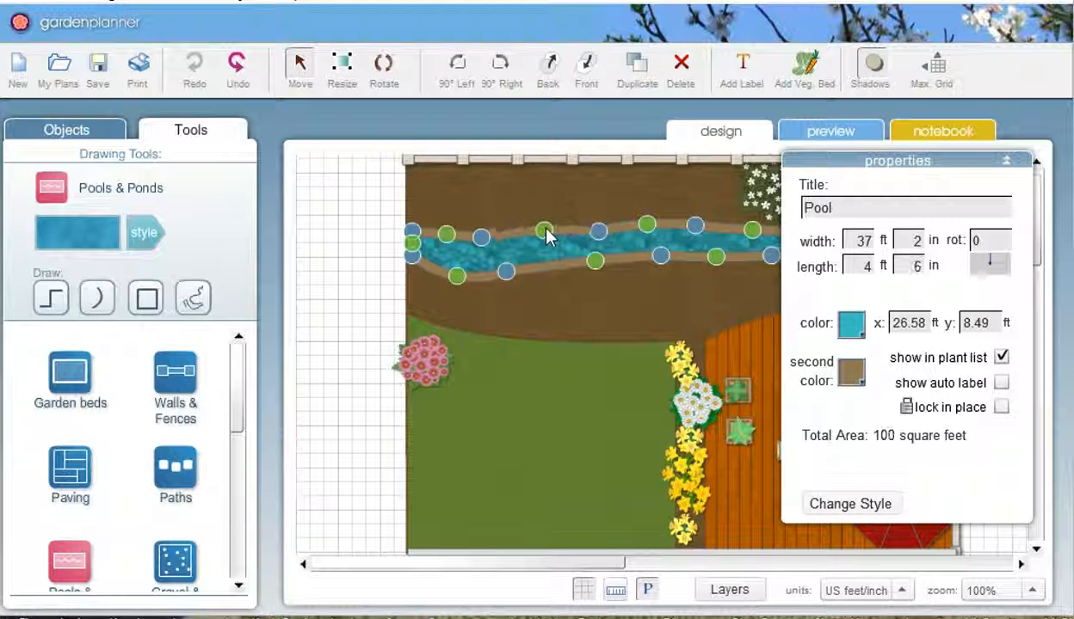
click(498, 240)
click(378, 265)
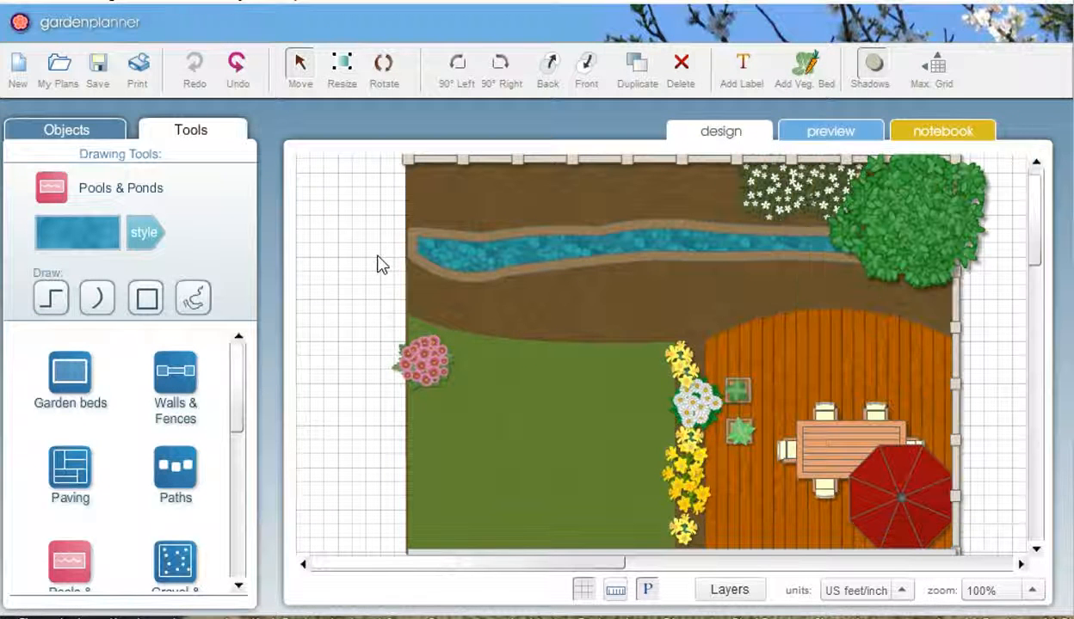
Place a spiky plant with variegated leaves from Shrubs & Plants on the lower bank at the stream's left end
click(99, 134)
drag(241, 233, 236, 292)
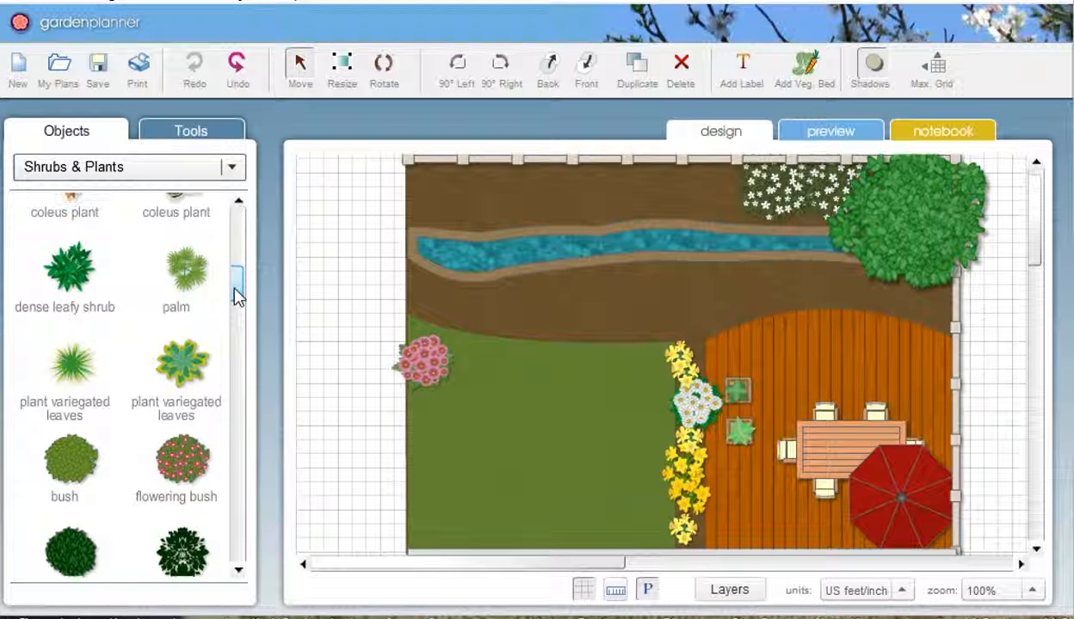
drag(73, 364, 440, 288)
Place two pale green ornamental grasses side by side on the upper bank at the stream's left end
drag(235, 287, 222, 454)
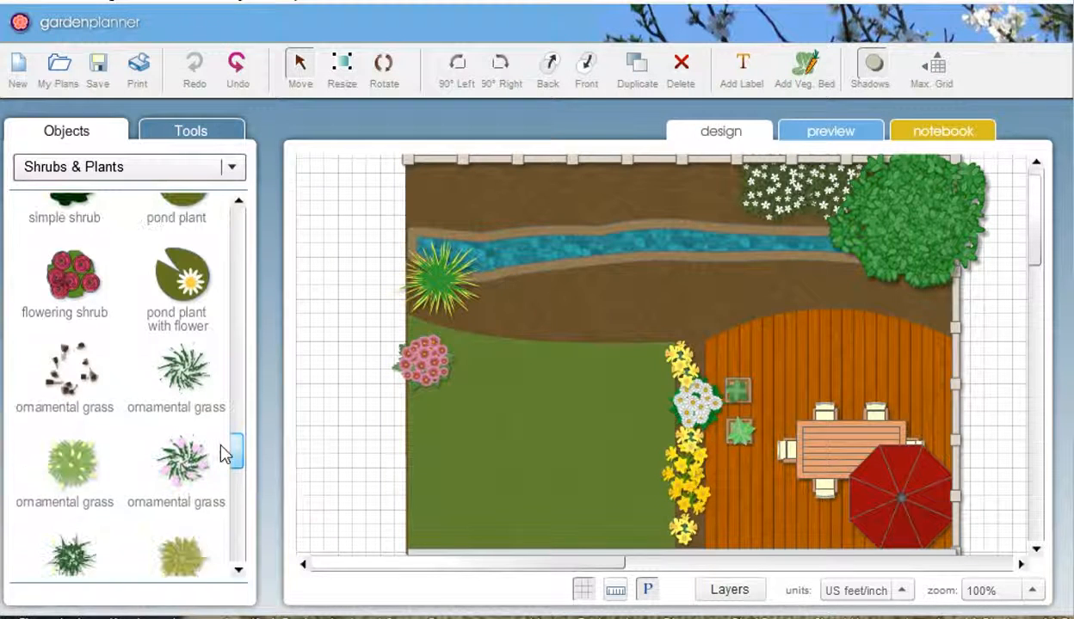
drag(86, 445, 420, 226)
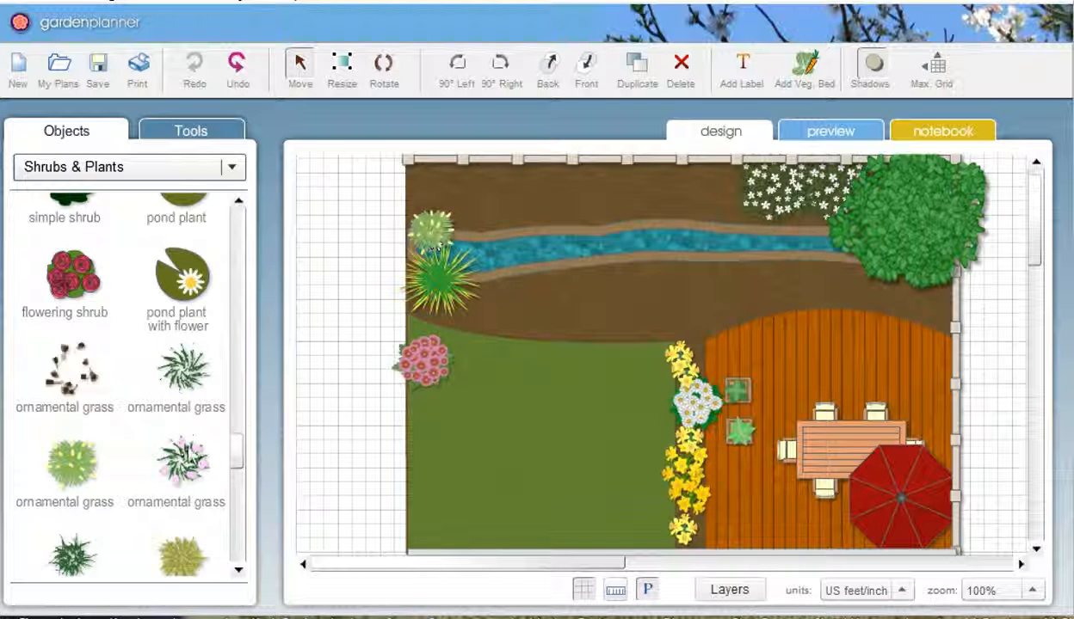
drag(85, 440, 468, 217)
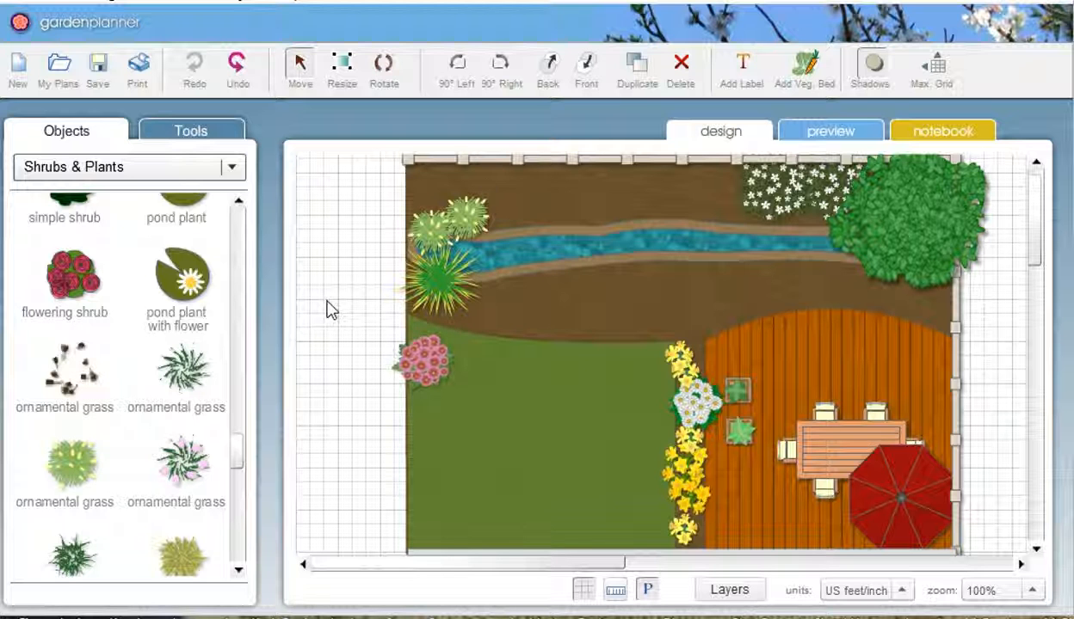
Change the stream's style to the mottled green pond texture without a border
click(573, 230)
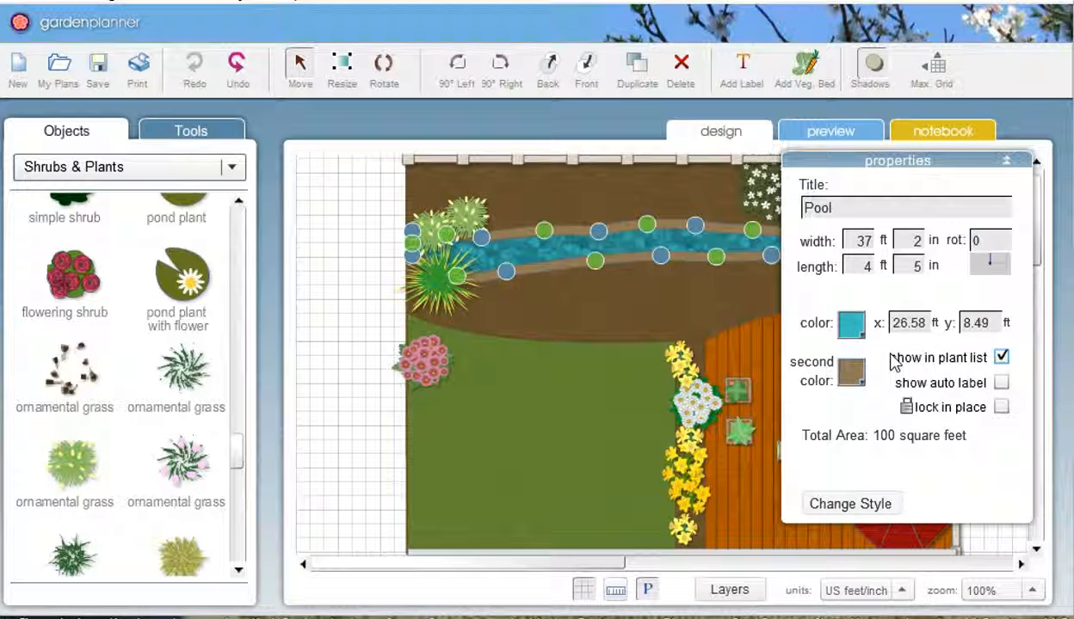
click(872, 503)
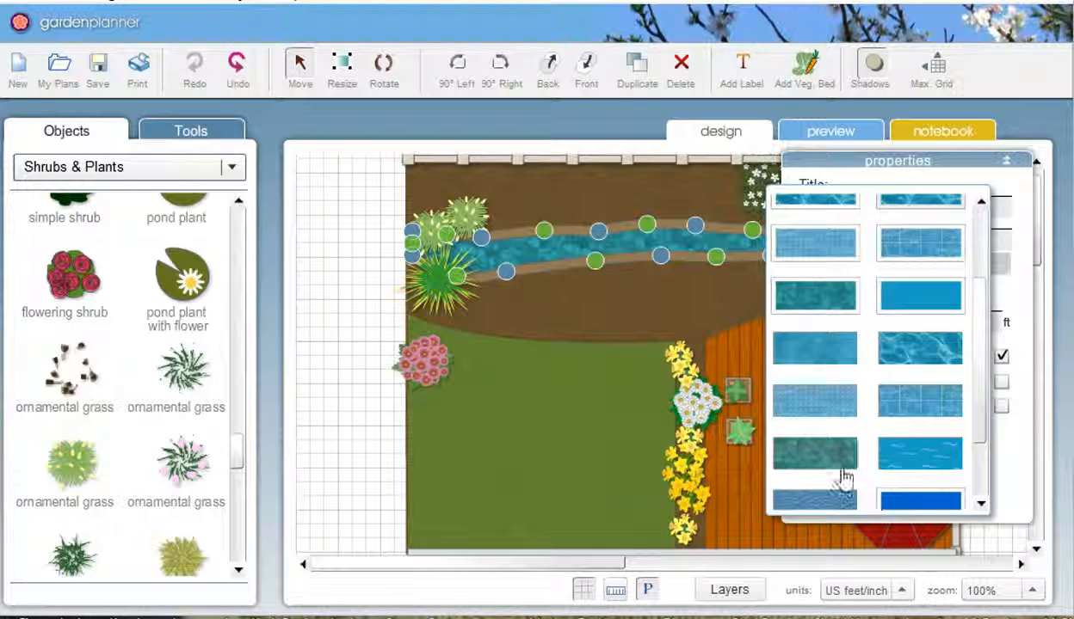
click(842, 469)
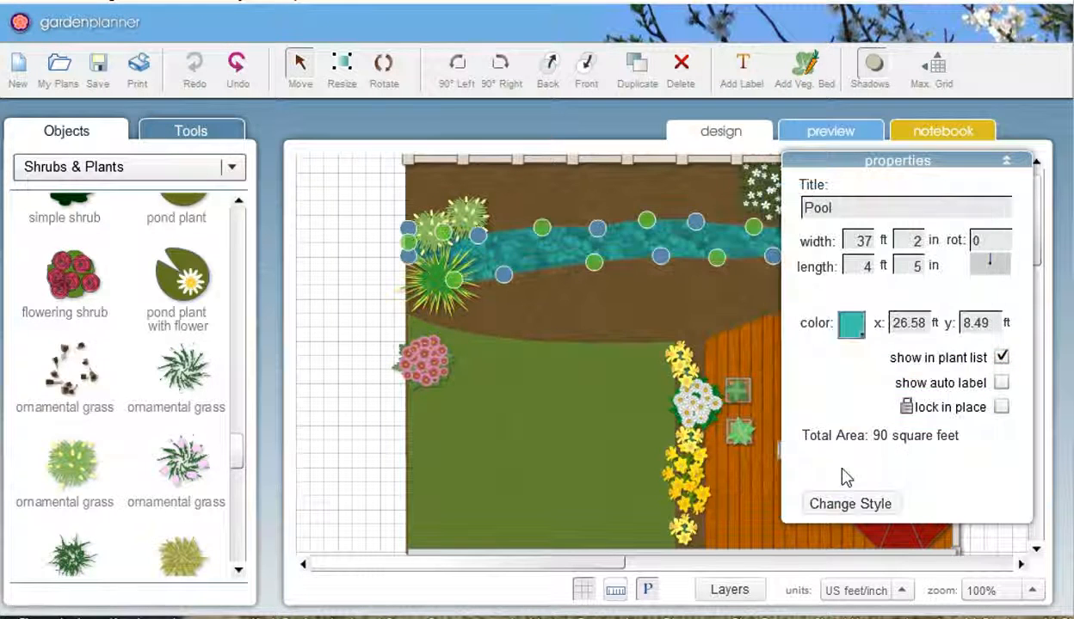
click(366, 397)
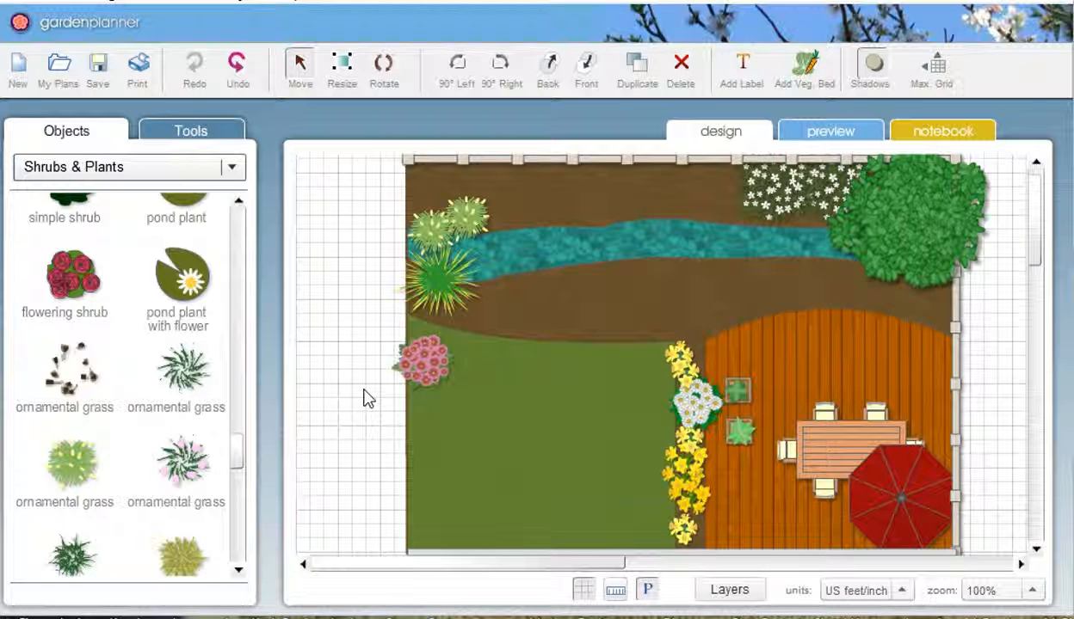